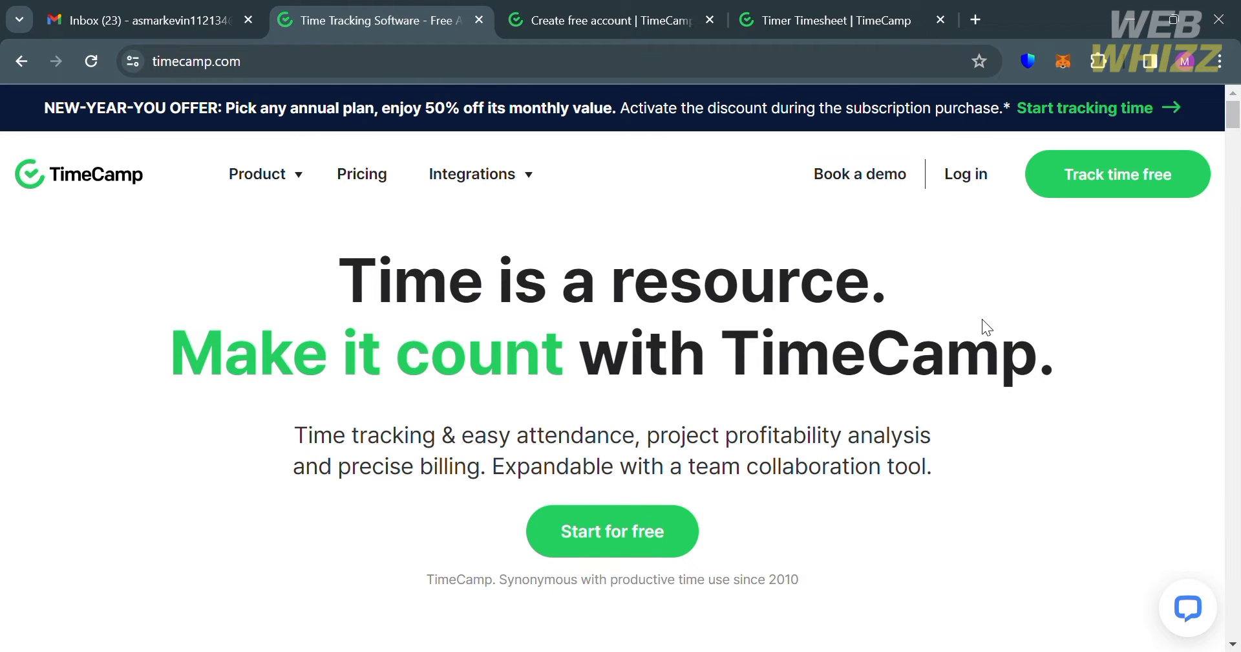
# Scroll down through the TimeCamp landing page and back up a little.
pyautogui.scroll(-8, 983, 320)
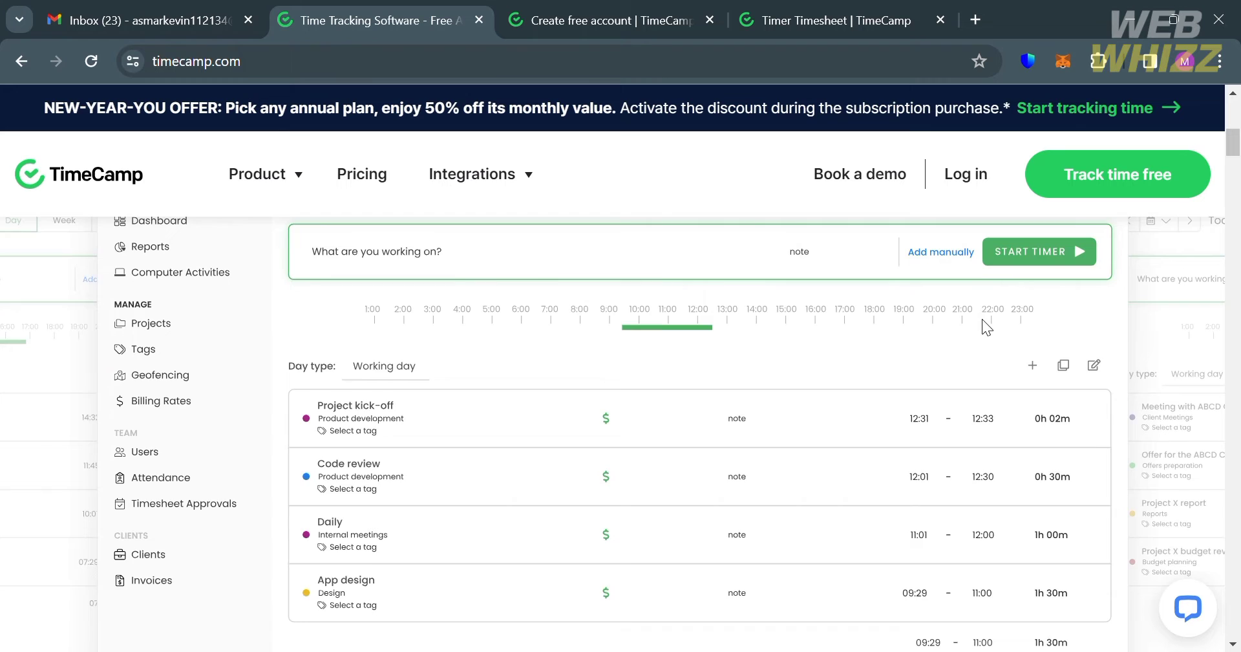
pyautogui.scroll(-10, 983, 320)
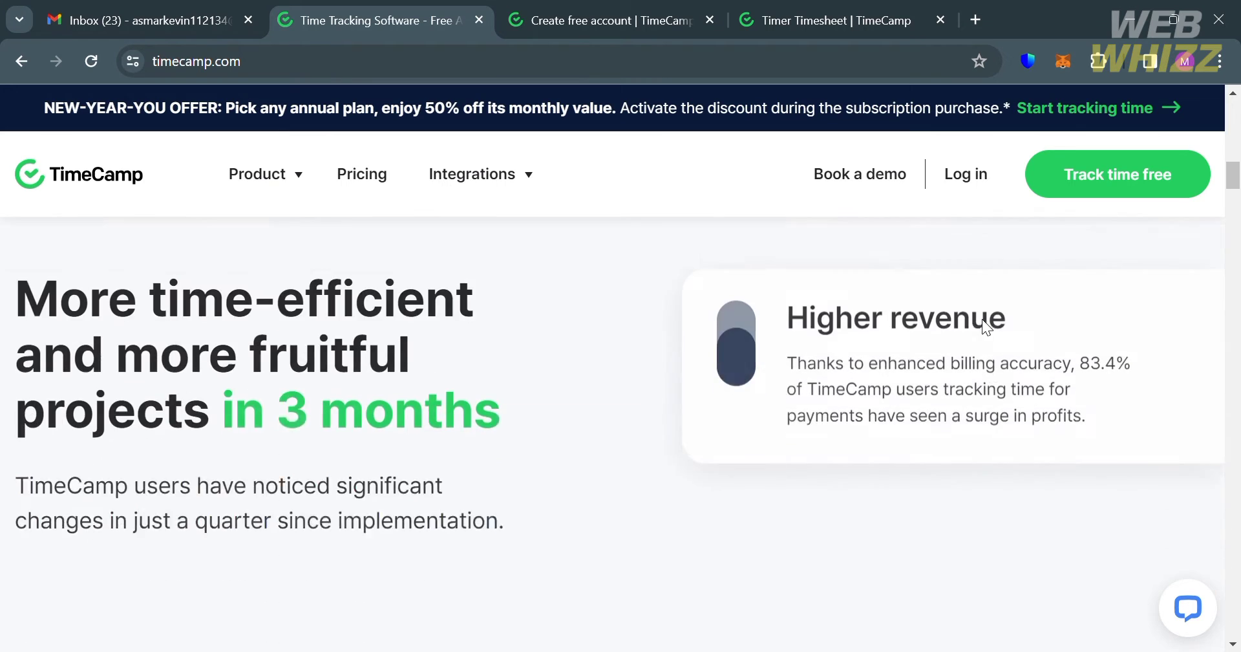
pyautogui.scroll(-8, 983, 319)
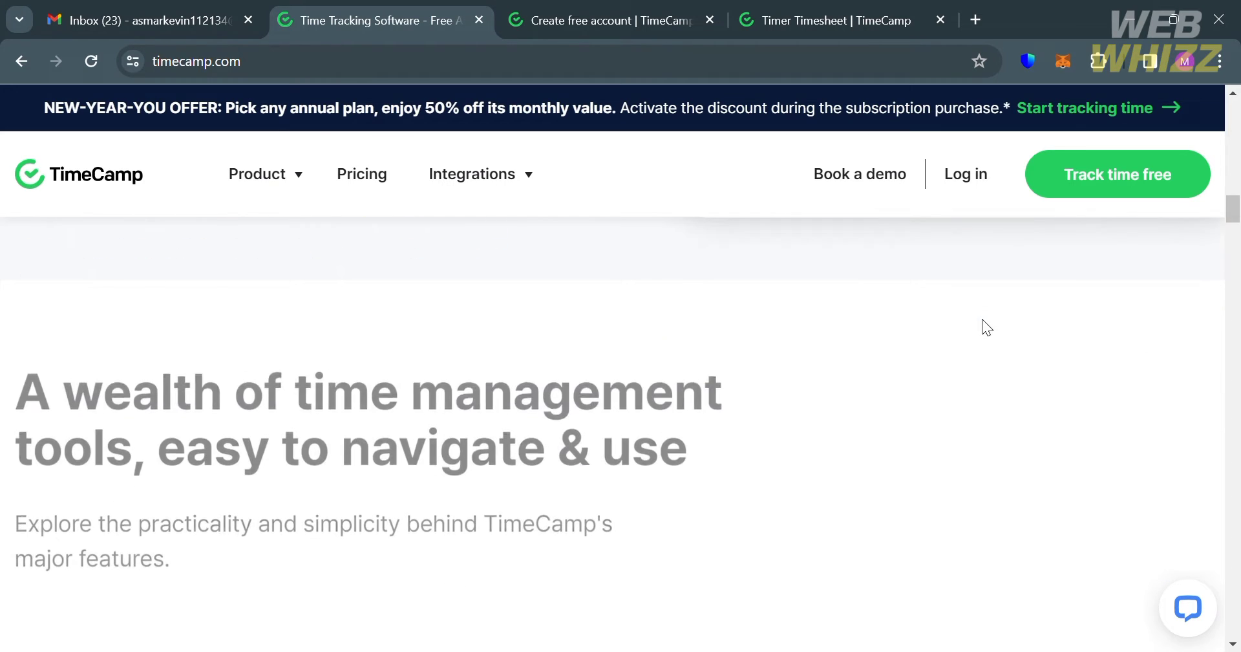
pyautogui.scroll(-10, 983, 319)
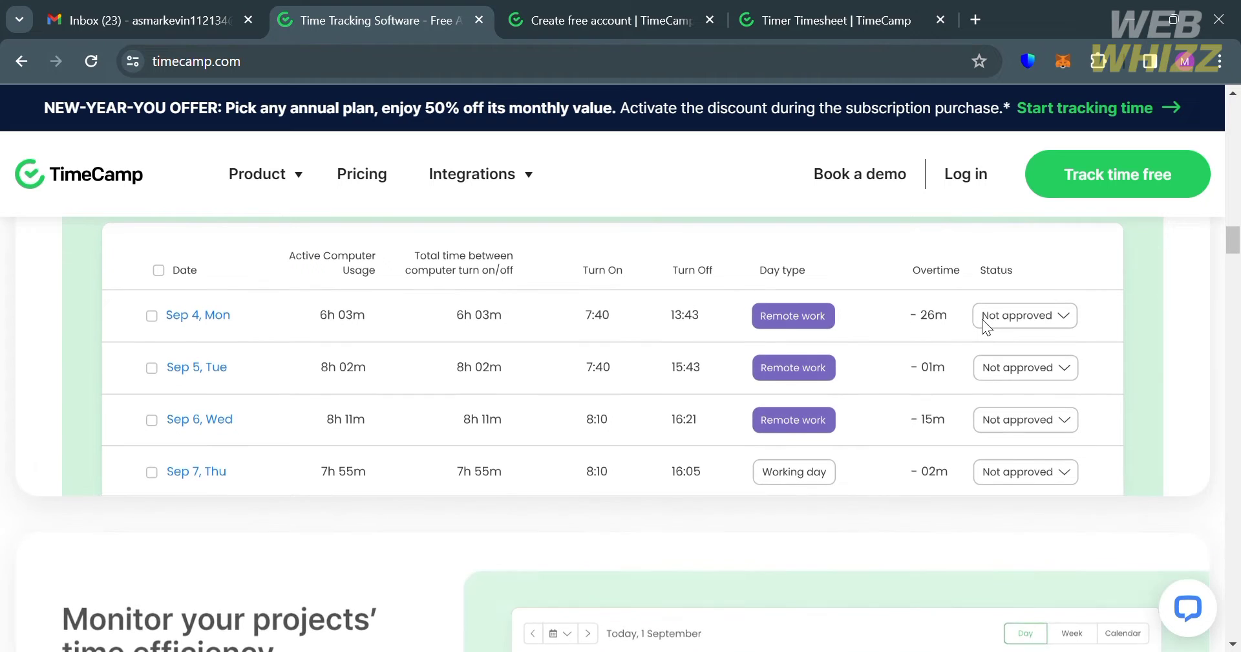
pyautogui.scroll(-10, 983, 320)
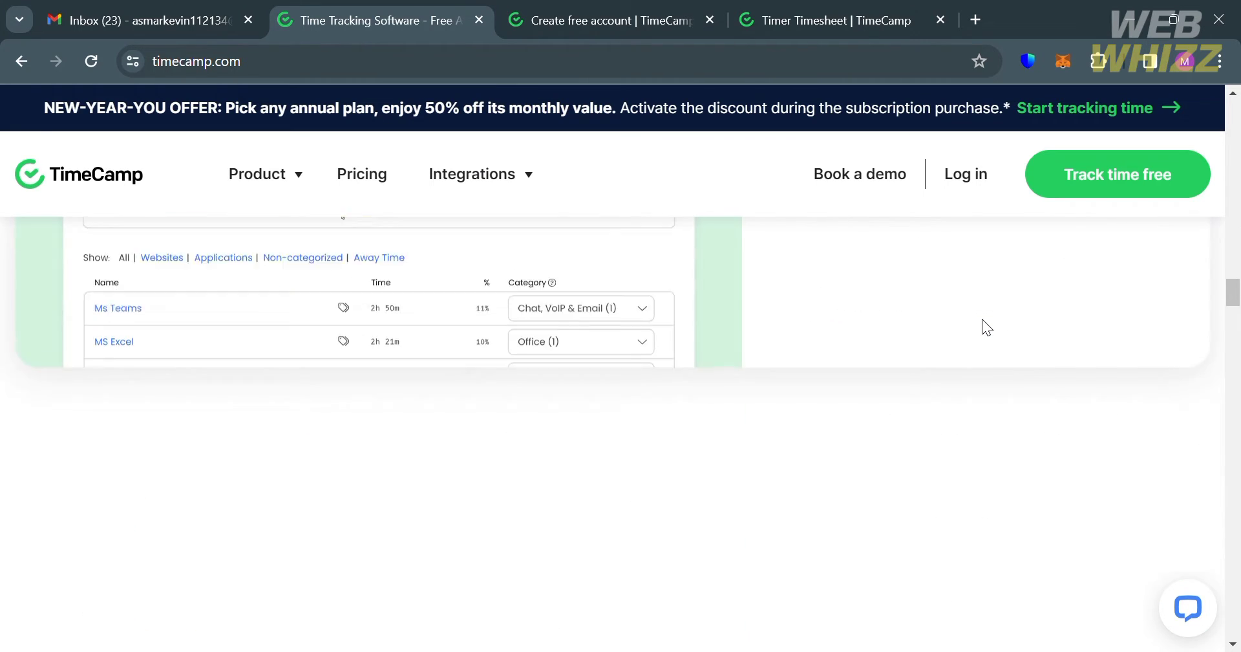
pyautogui.scroll(-10, 982, 320)
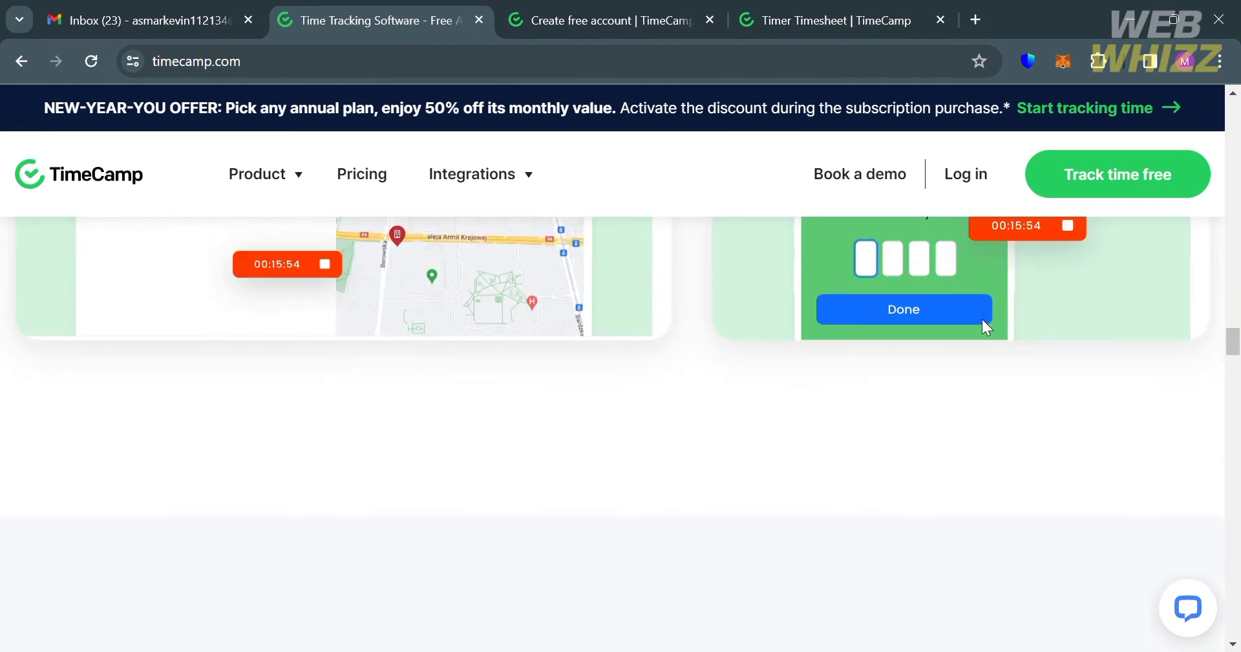
pyautogui.scroll(-10, 983, 319)
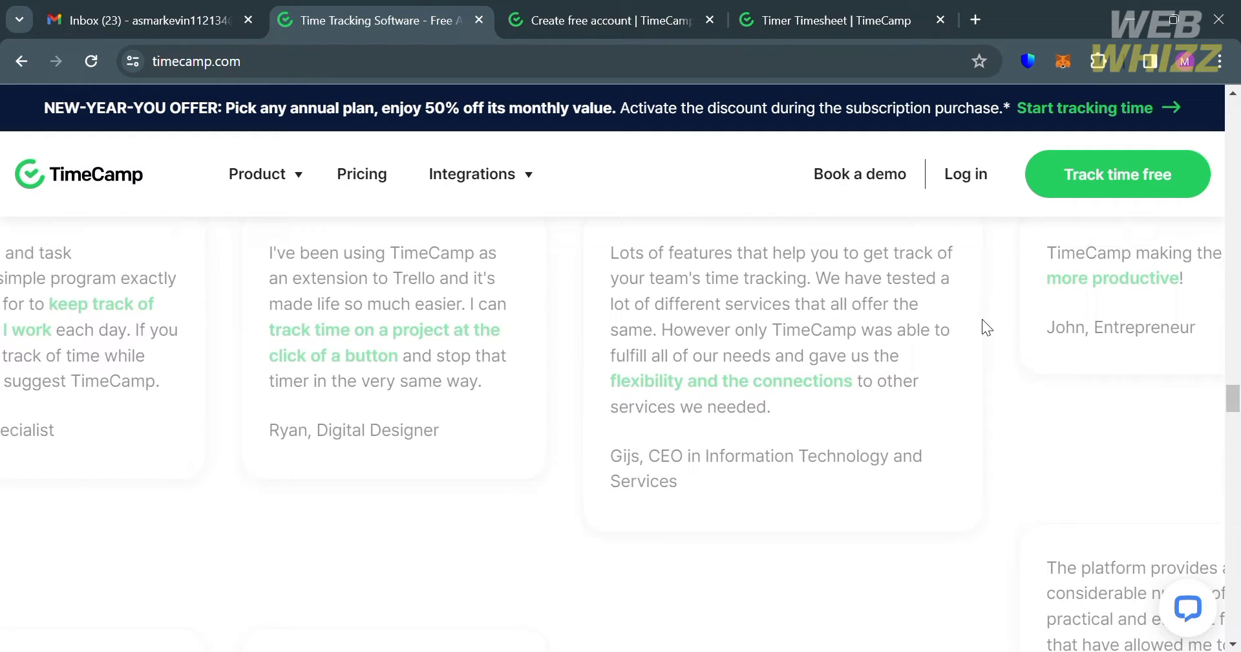
pyautogui.scroll(-8, 983, 319)
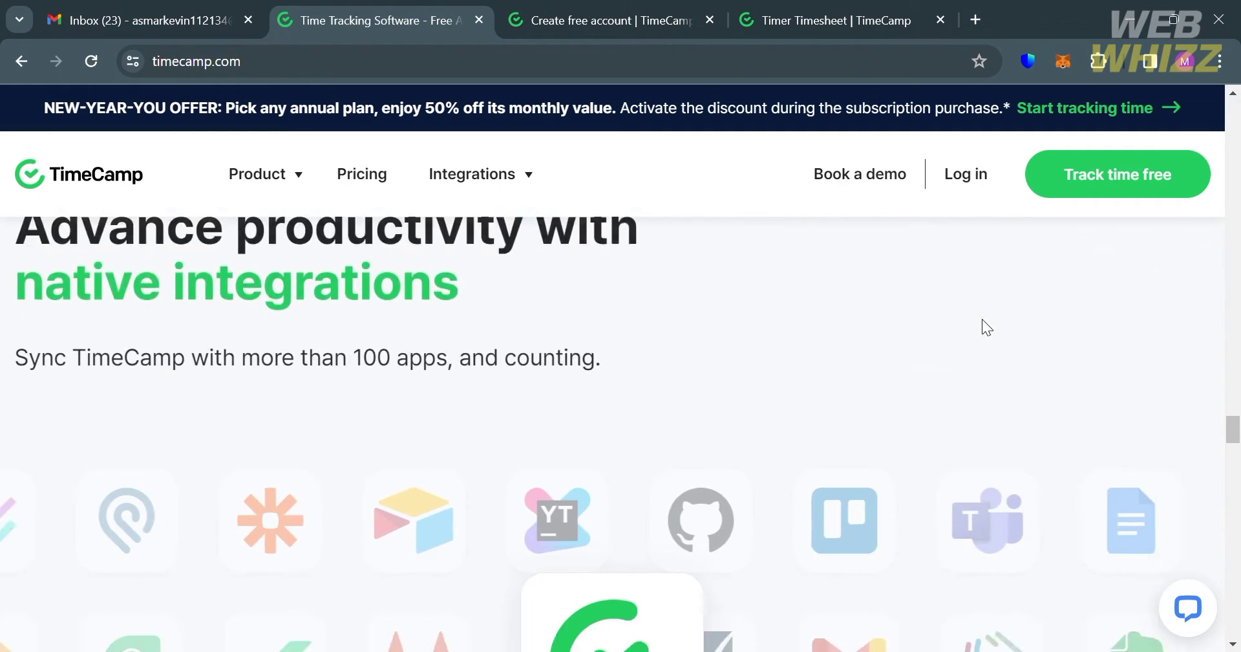
pyautogui.scroll(-10, 983, 319)
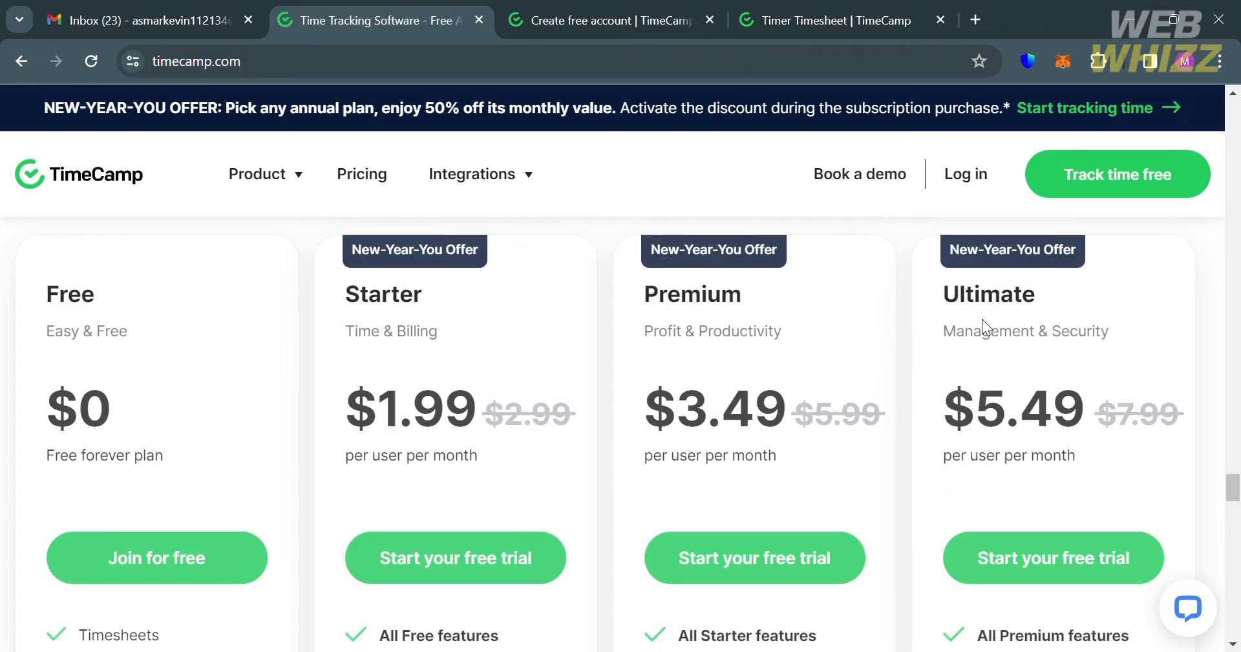
pyautogui.scroll(-10, 982, 319)
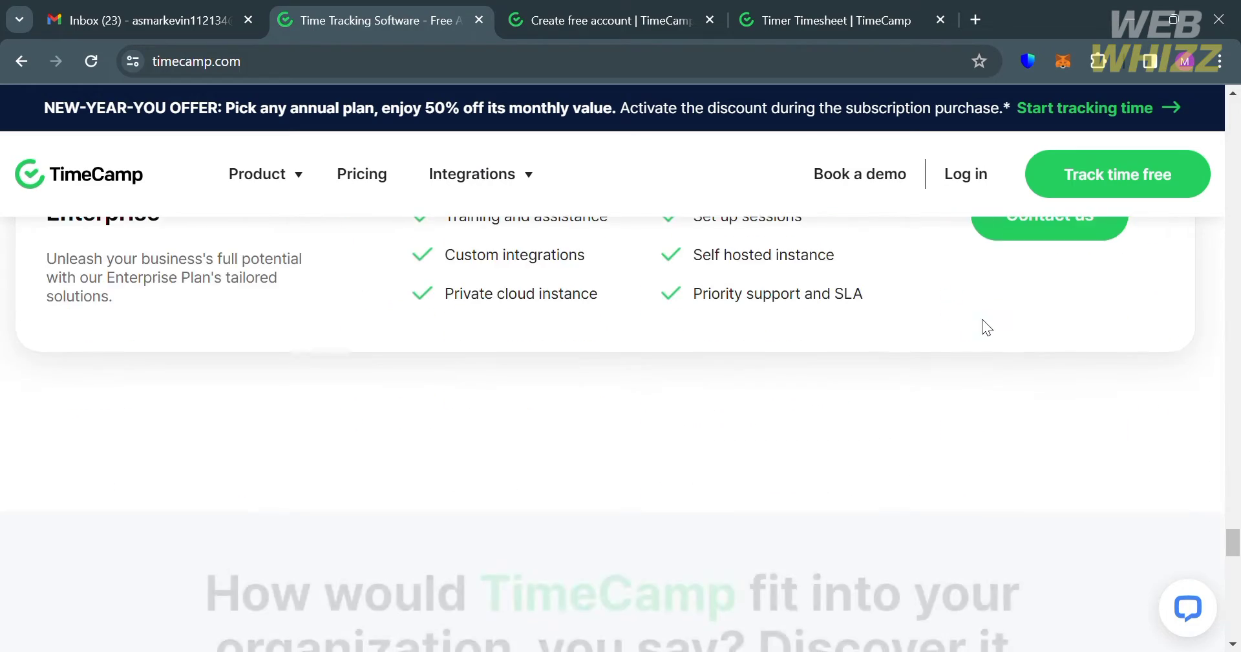
pyautogui.scroll(-15, 983, 319)
pyautogui.scroll(3, 982, 319)
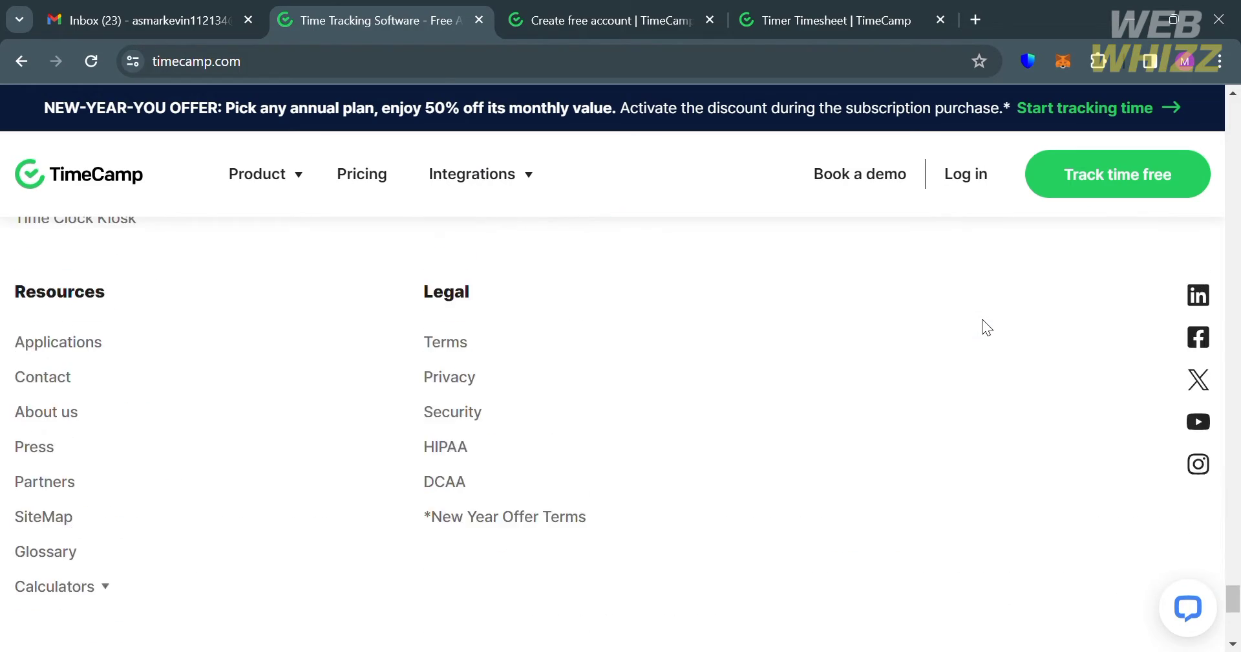
pyautogui.scroll(20, 983, 319)
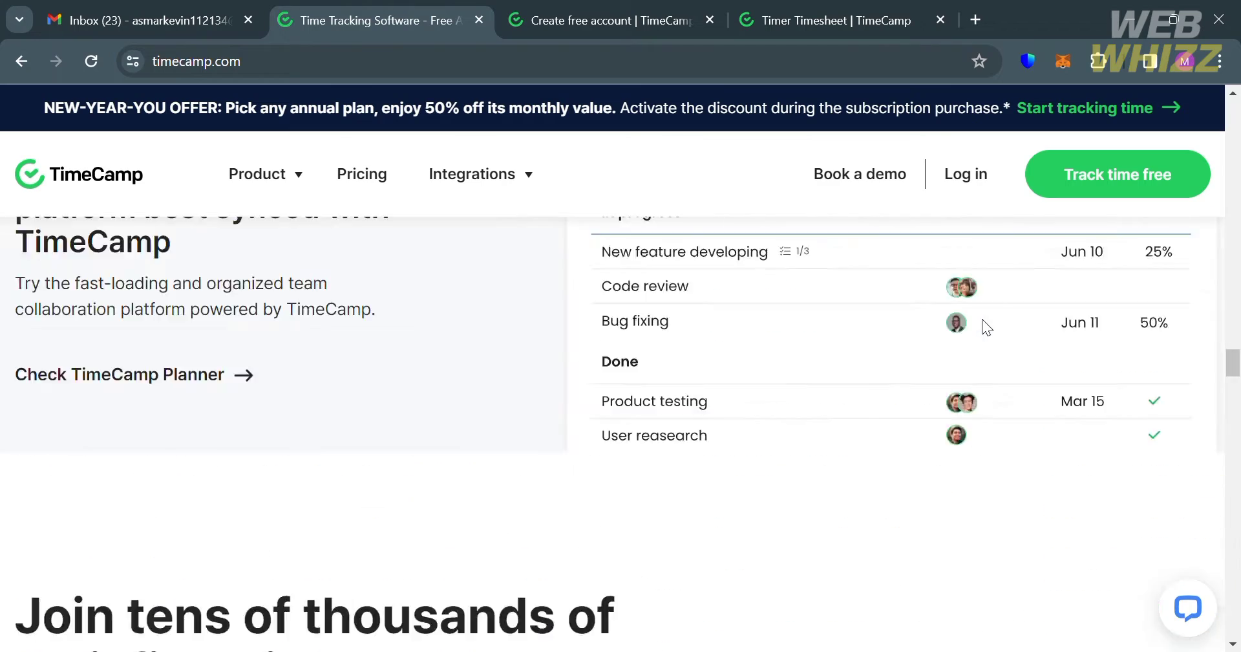
pyautogui.scroll(15, 983, 320)
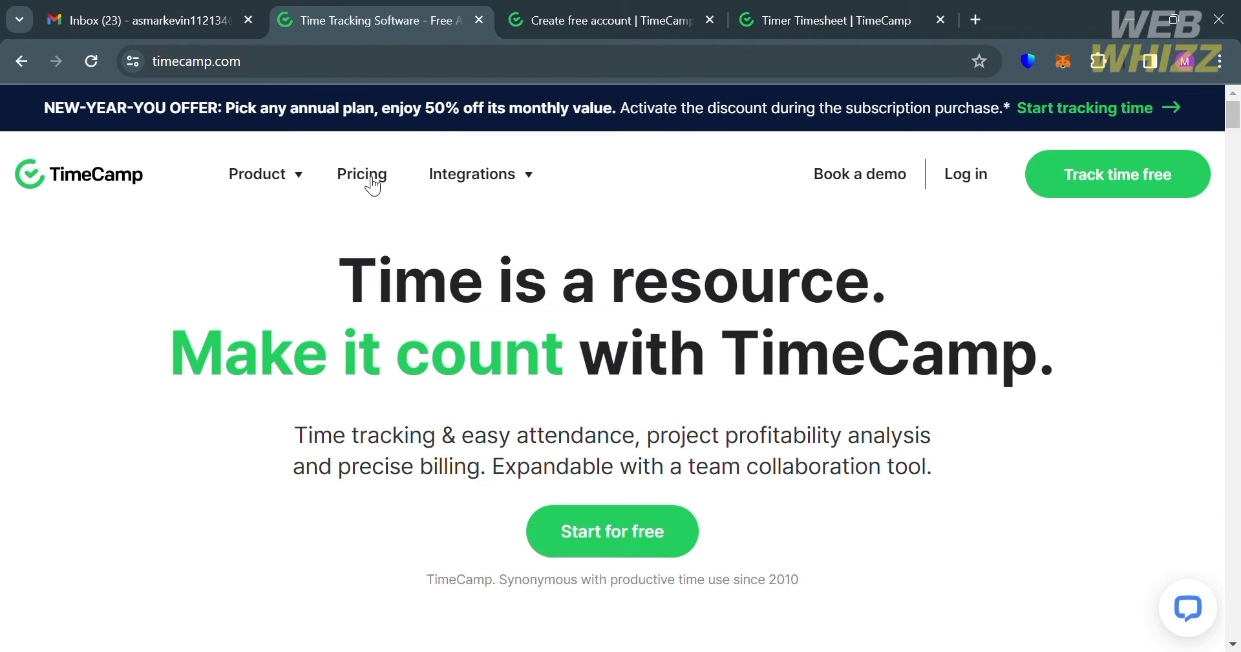
# Bring up the Pricing page's plan cards: Free $0, Starter $1.99, Premium $3.49, Ultimate $5.49.
pyautogui.click(375, 185)
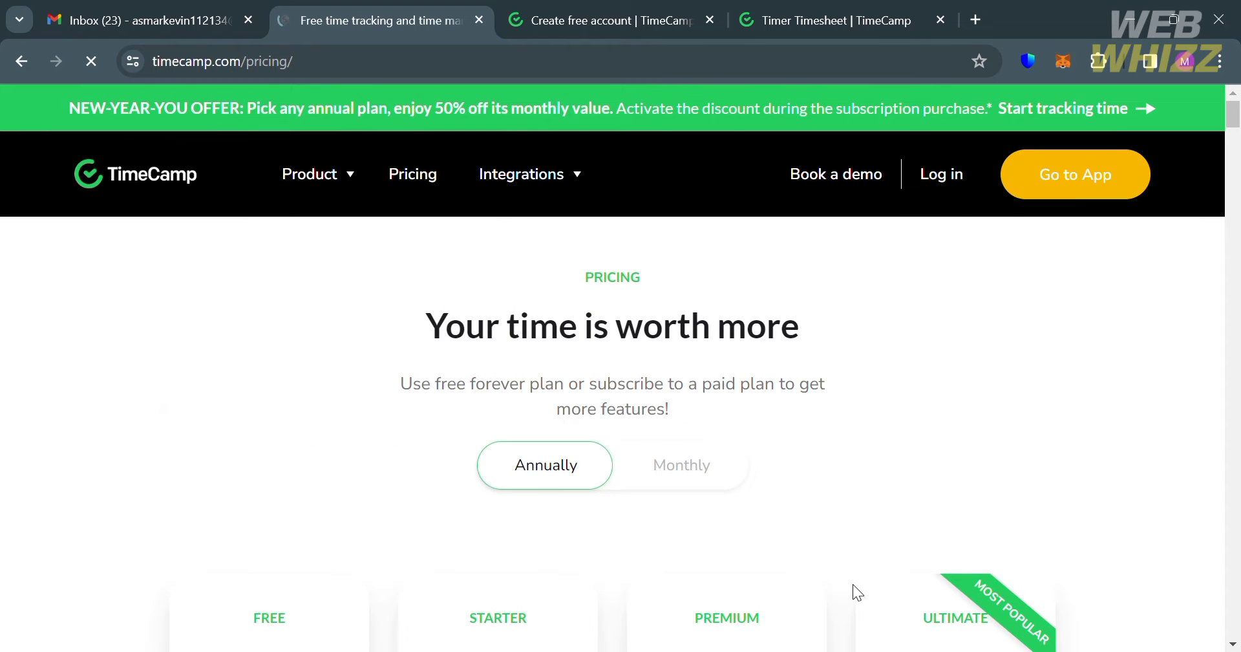
pyautogui.scroll(-5, 852, 584)
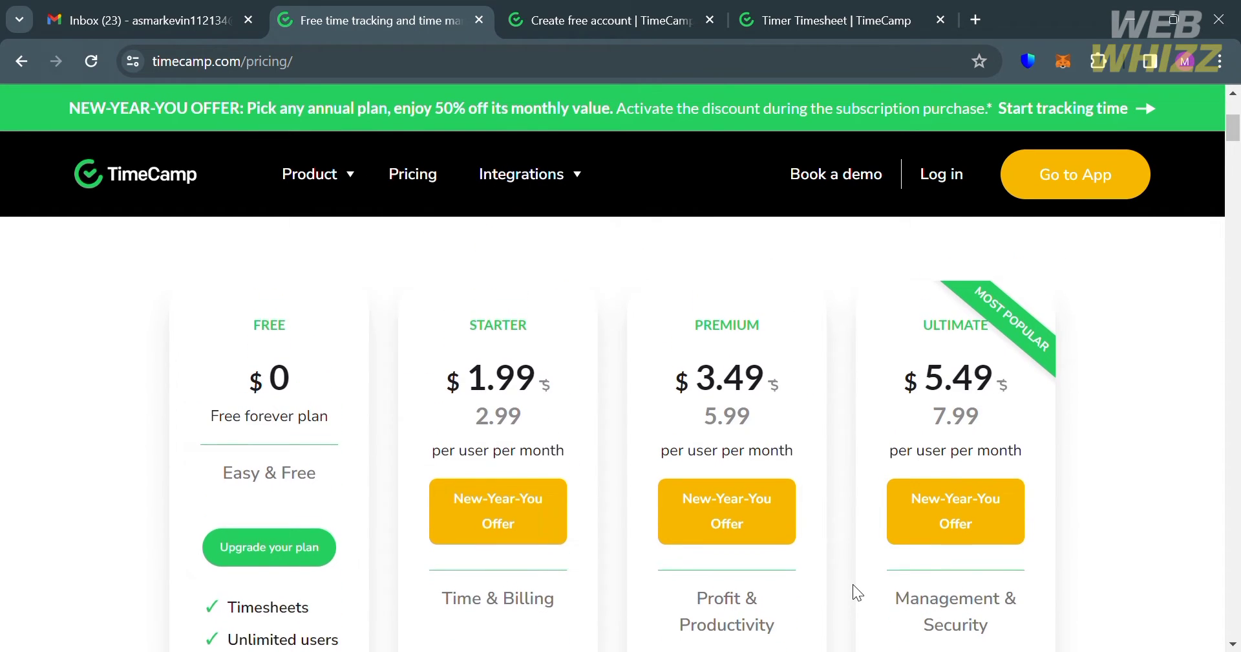
pyautogui.scroll(-1, 852, 583)
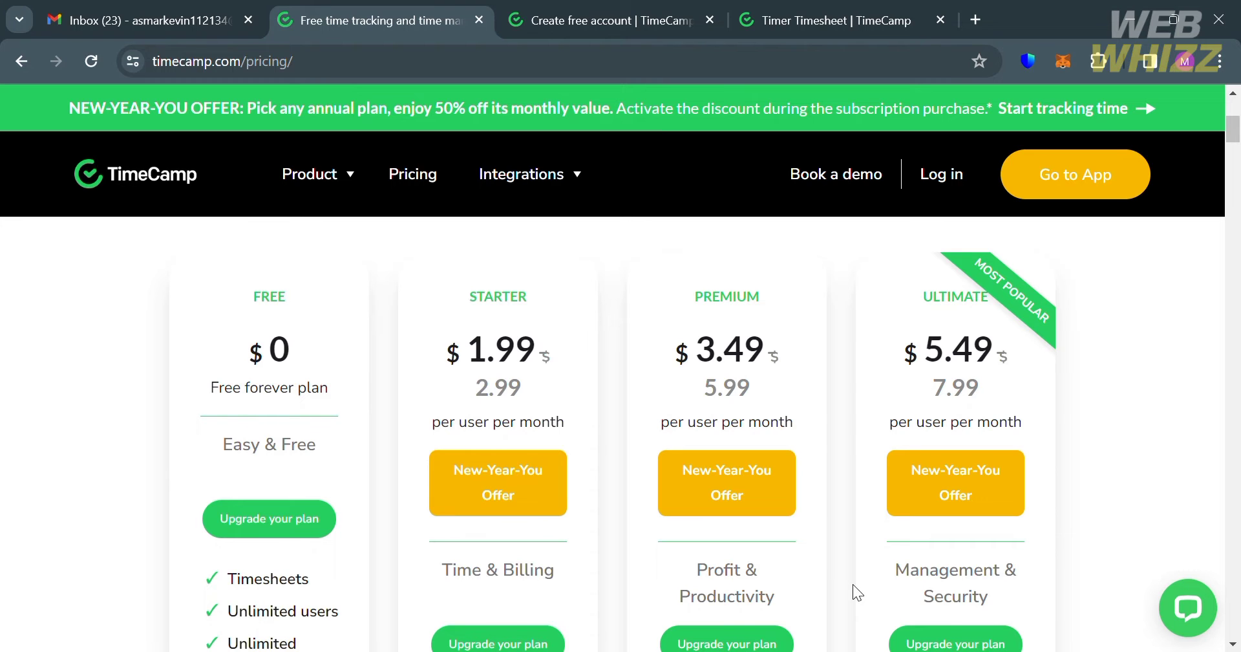
pyautogui.scroll(-3, 852, 584)
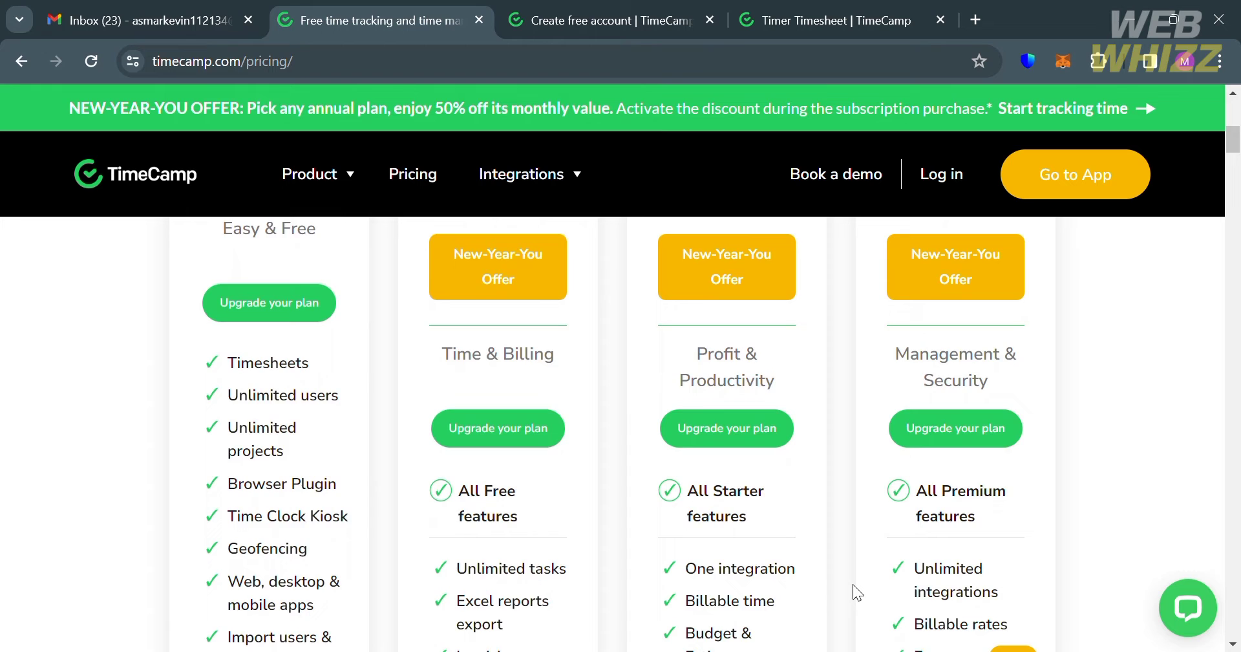
pyautogui.scroll(-5, 854, 585)
pyautogui.scroll(10, 853, 585)
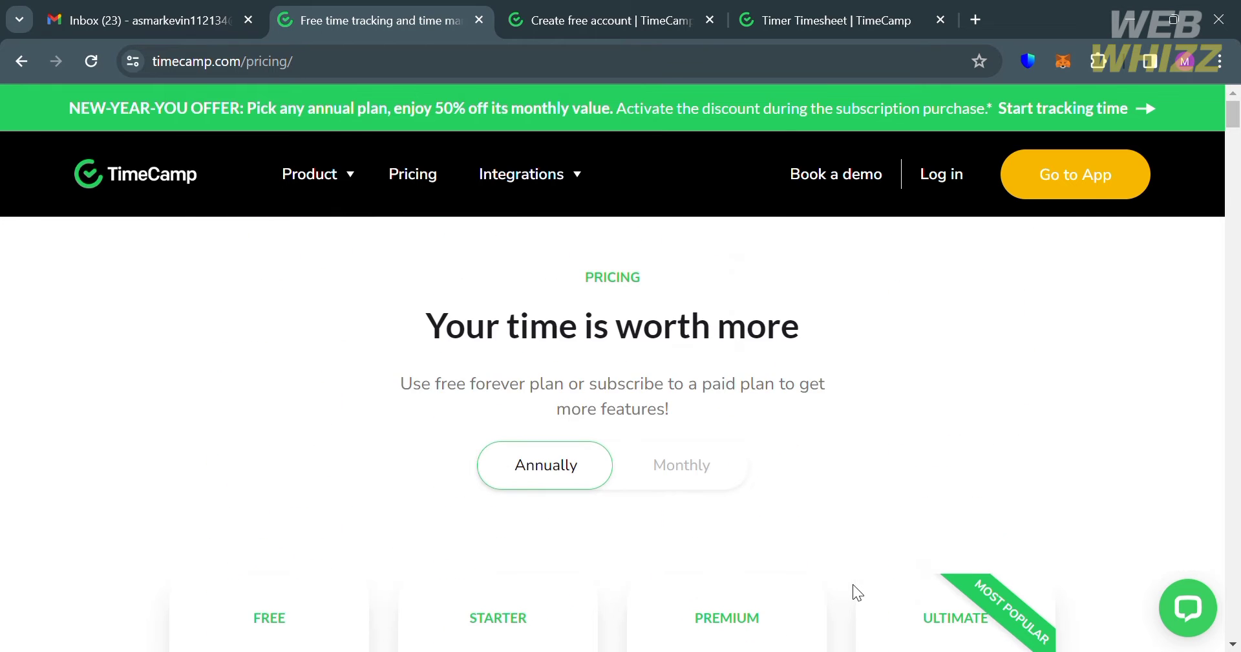
pyautogui.scroll(-5, 852, 584)
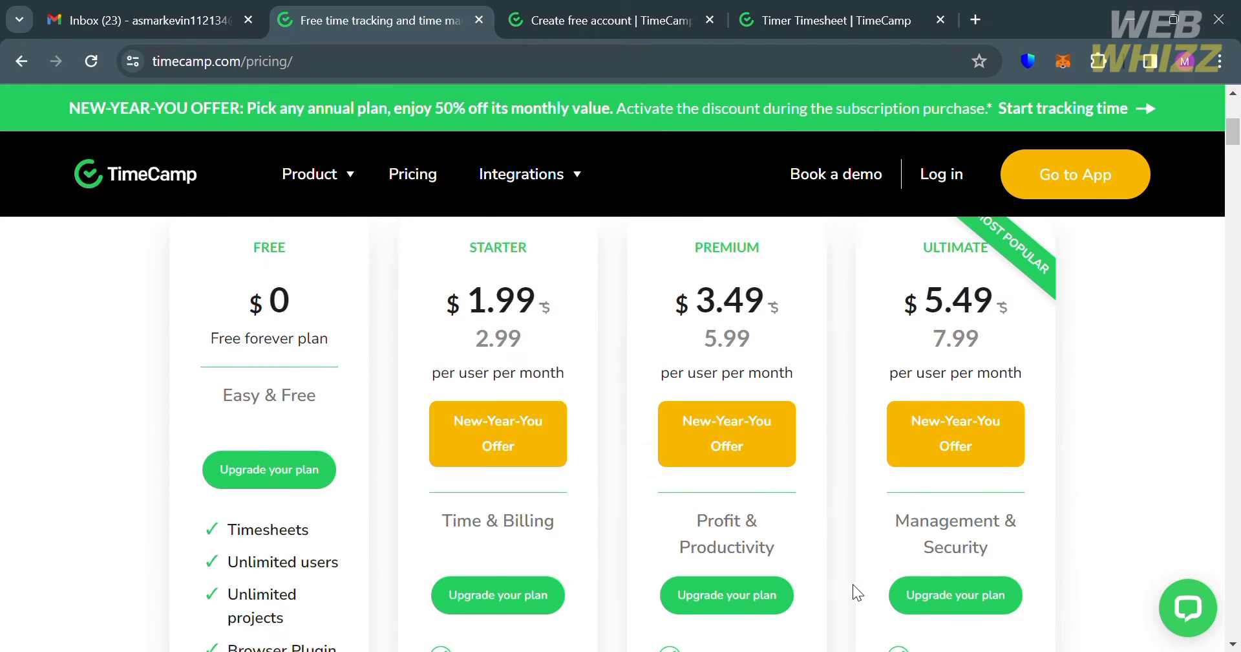
# Start the free-plan sign-up, then switch to the account's Timesheet for Today, 19 December.
pyautogui.click(287, 479)
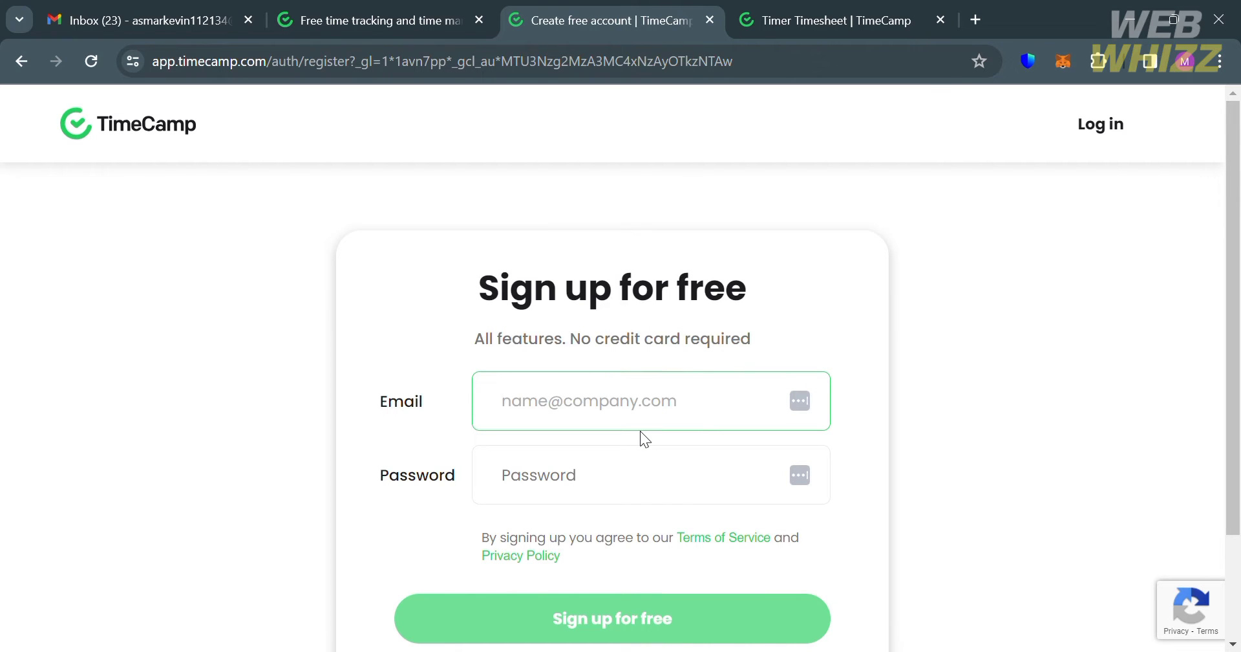
pyautogui.scroll(-2, 640, 431)
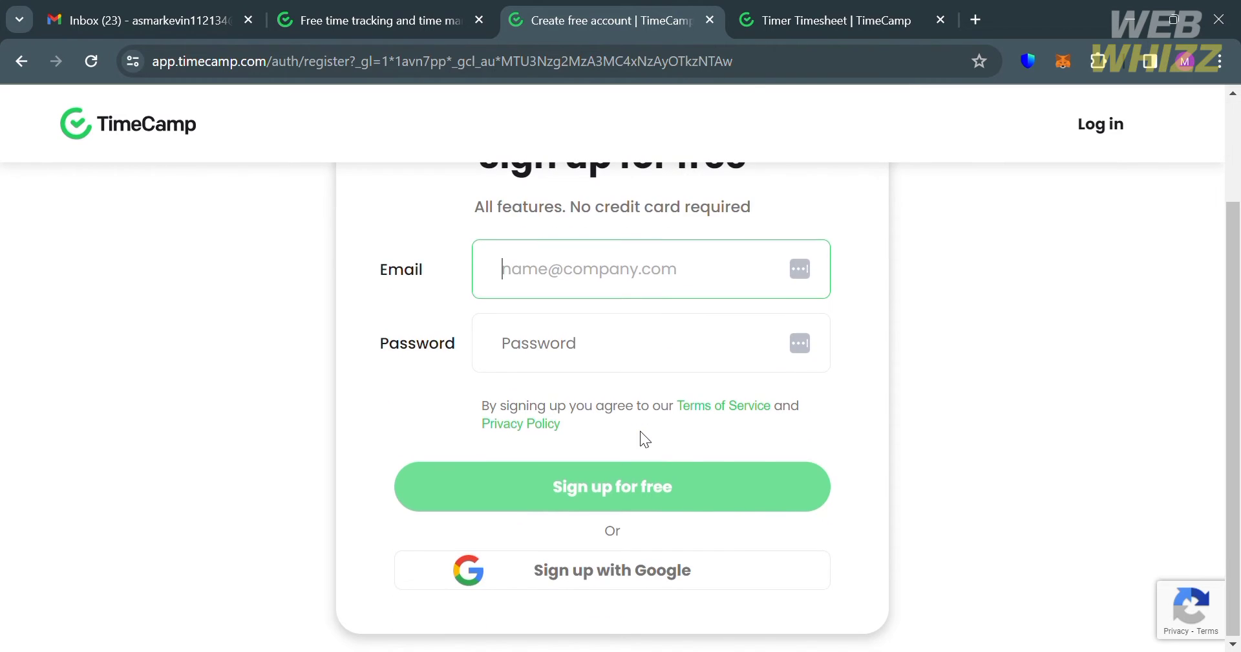
pyautogui.click(825, 12)
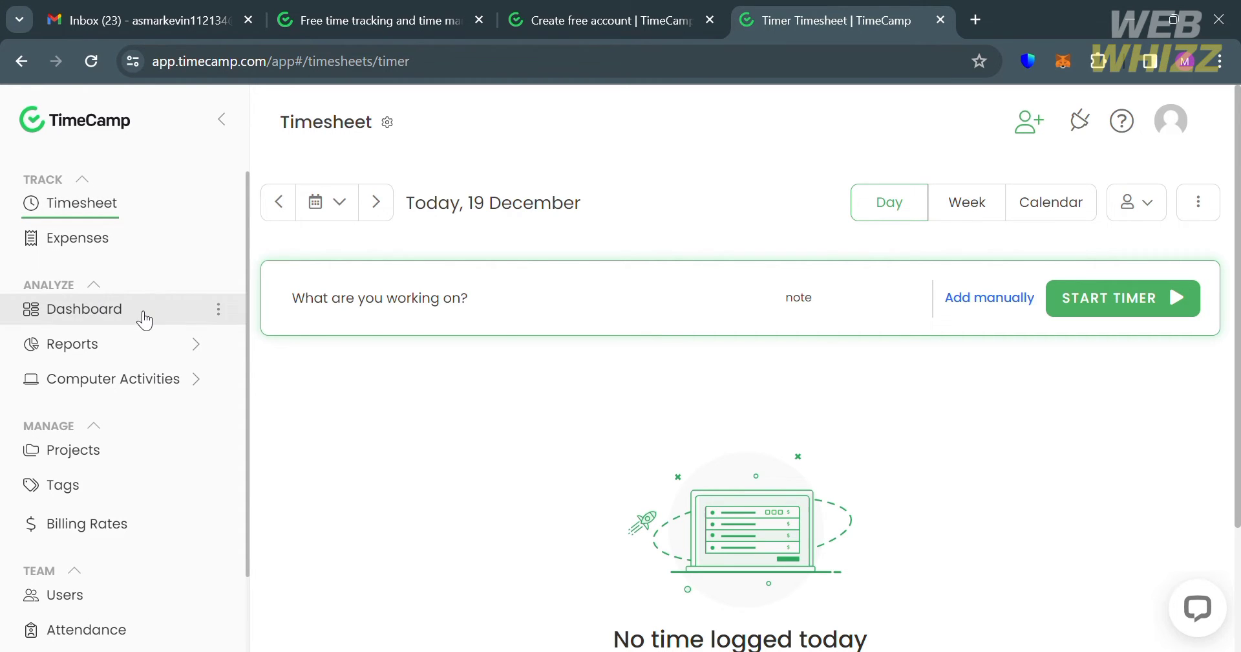
# Scroll through the empty daily Timesheet for Today, 19 December.
pyautogui.moveTo(153, 387)
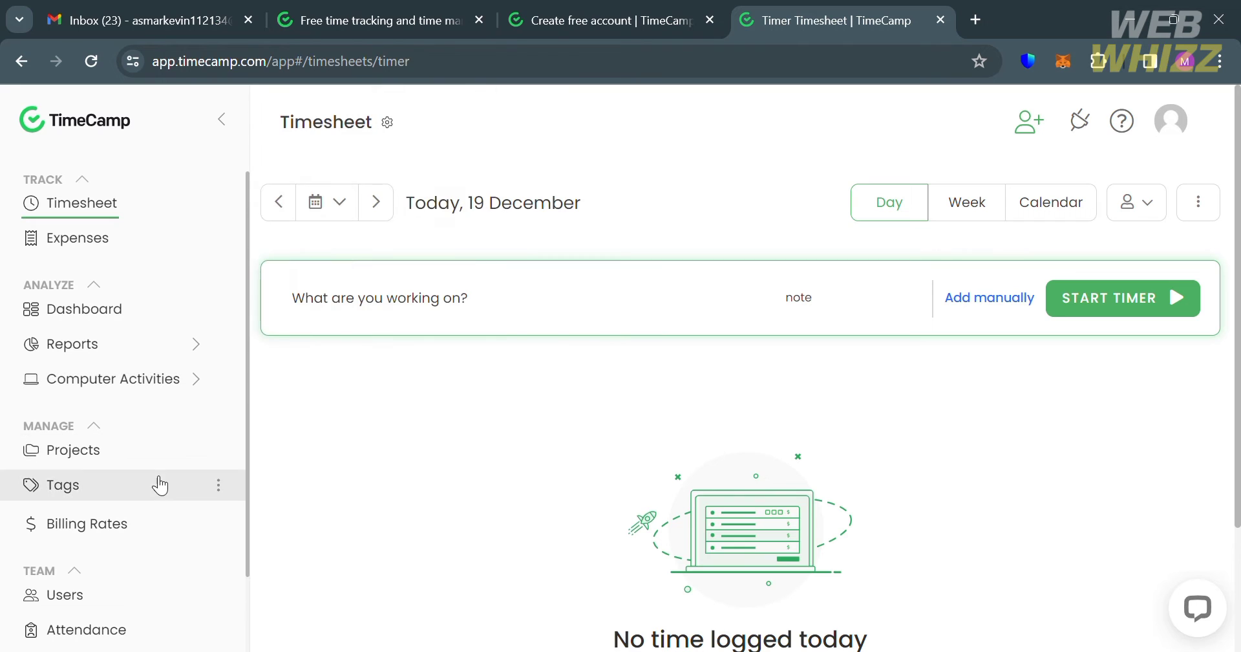
pyautogui.scroll(-2, 161, 524)
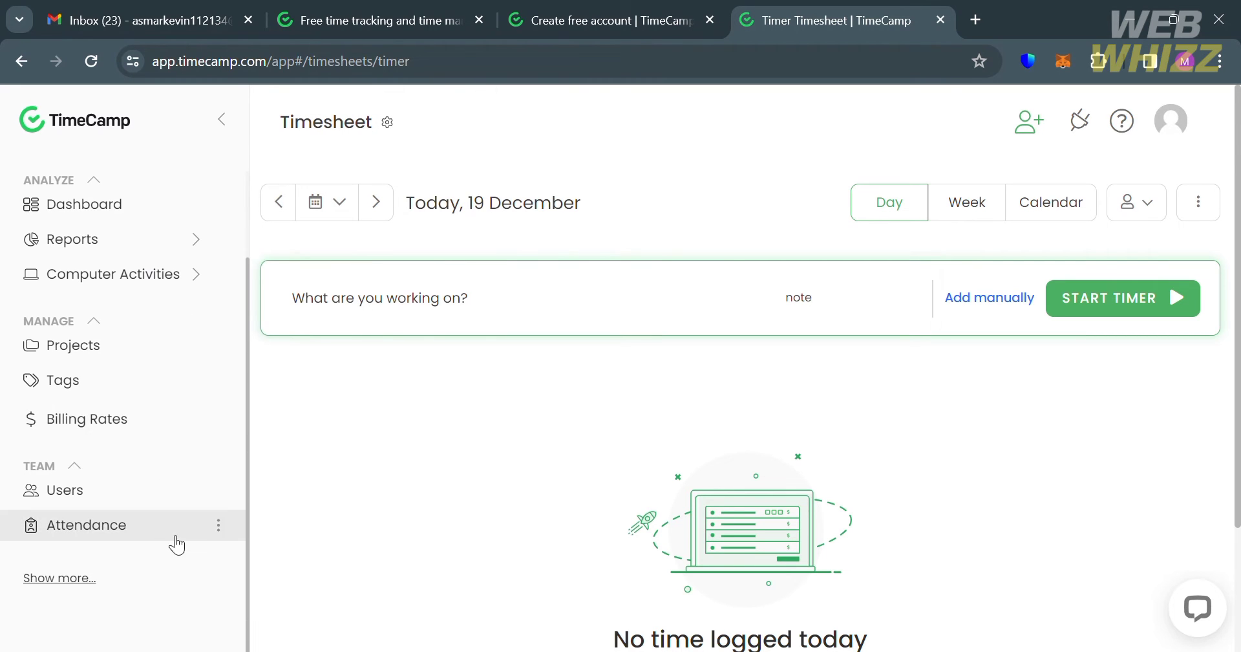
pyautogui.scroll(2, 130, 469)
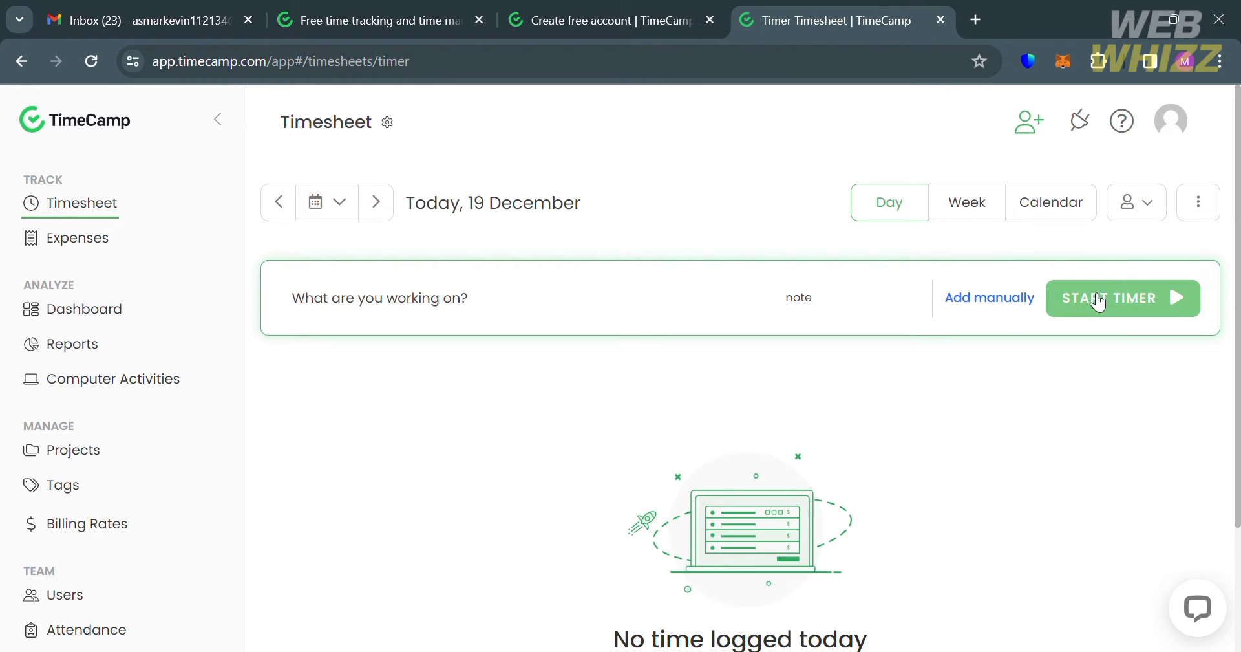
# Switch to Week view, try Sunday's cell, then show the 17–23 Dec 2023 calendar.
pyautogui.click(973, 206)
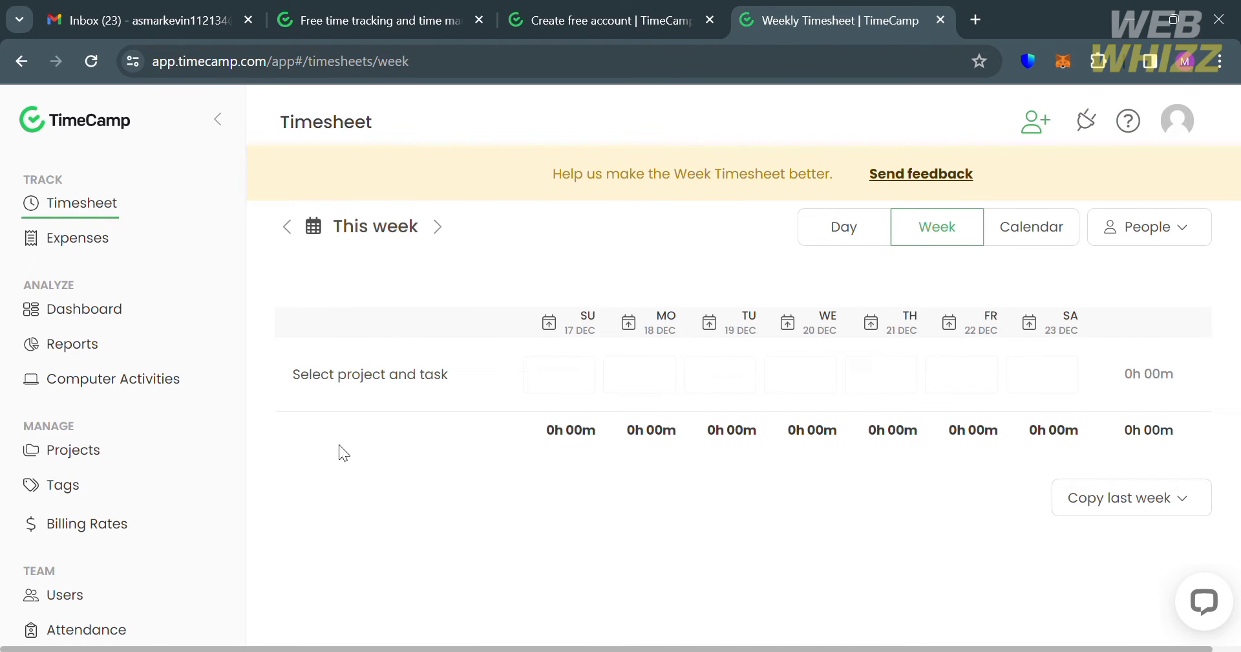
pyautogui.click(542, 379)
pyautogui.click(1055, 228)
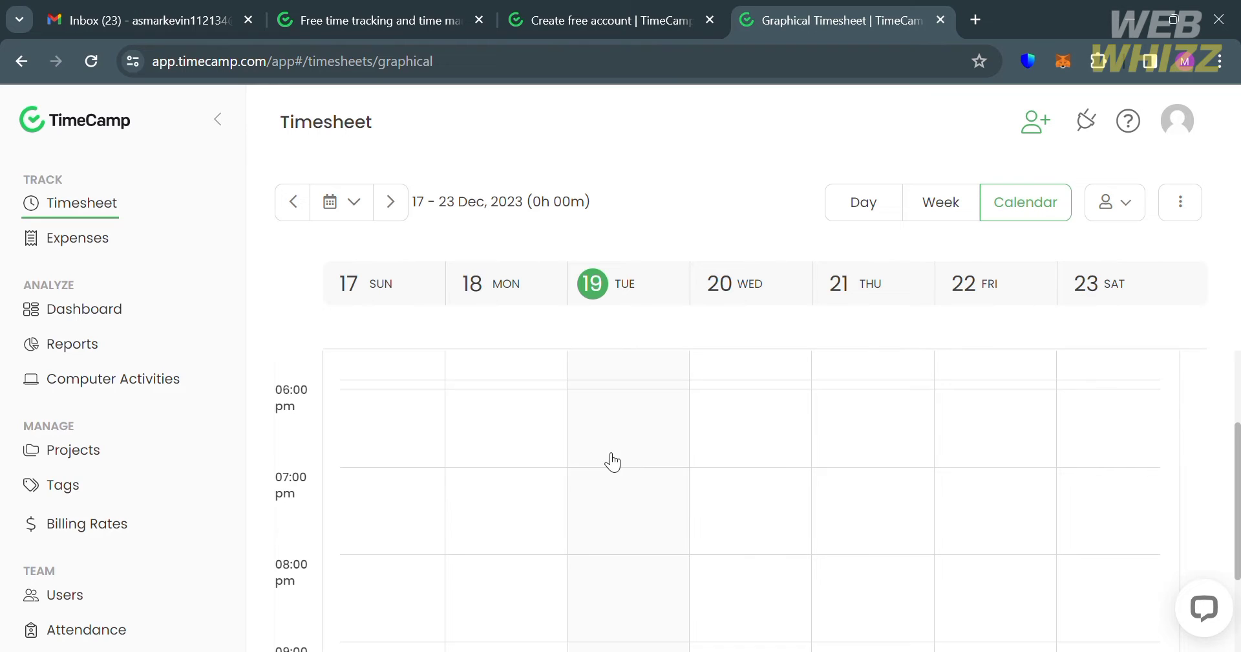
pyautogui.scroll(-4, 458, 439)
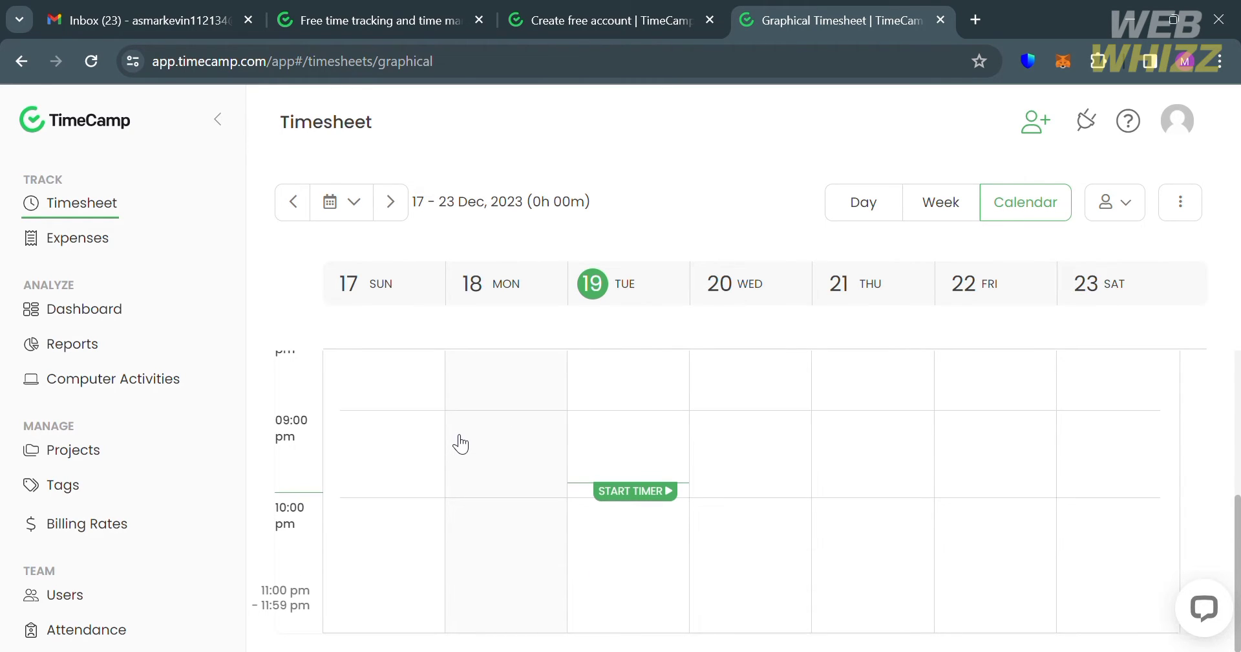
pyautogui.click(1178, 120)
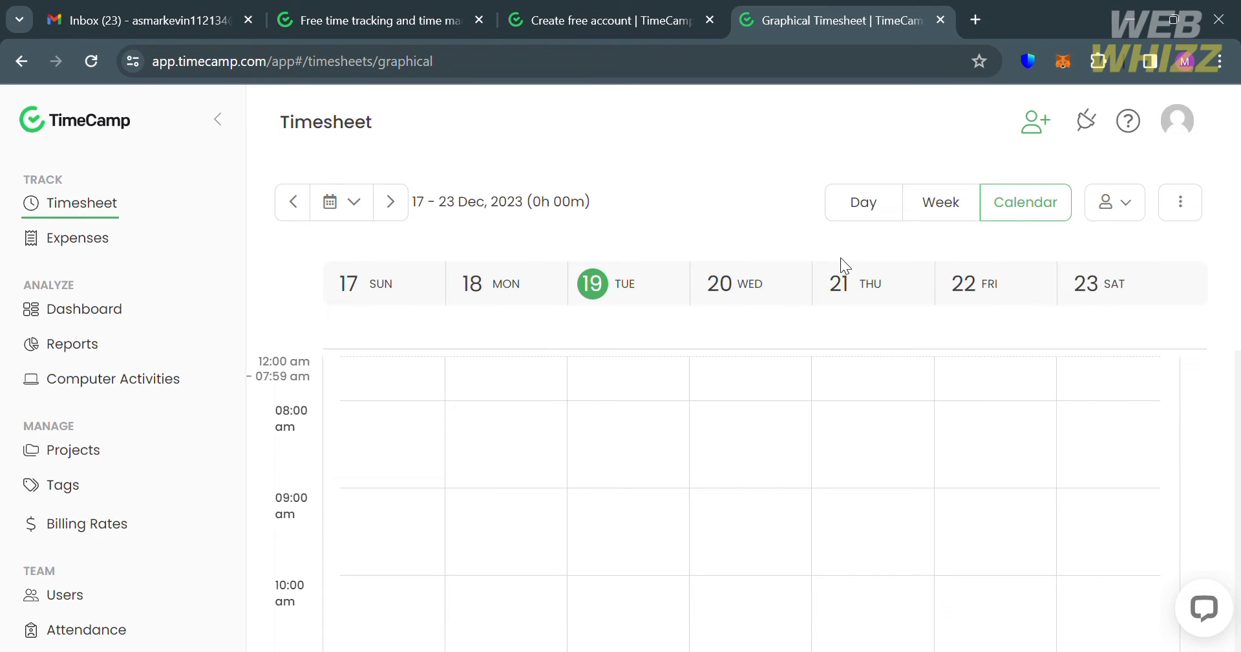
pyautogui.click(1106, 212)
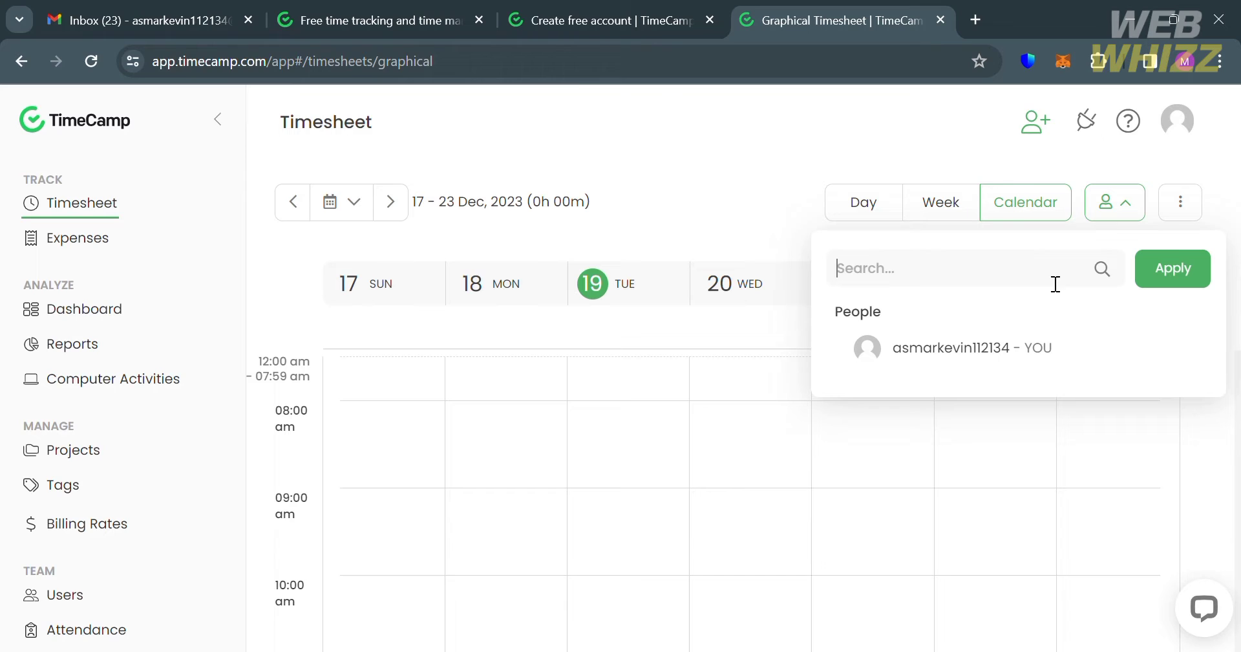
pyautogui.click(1181, 203)
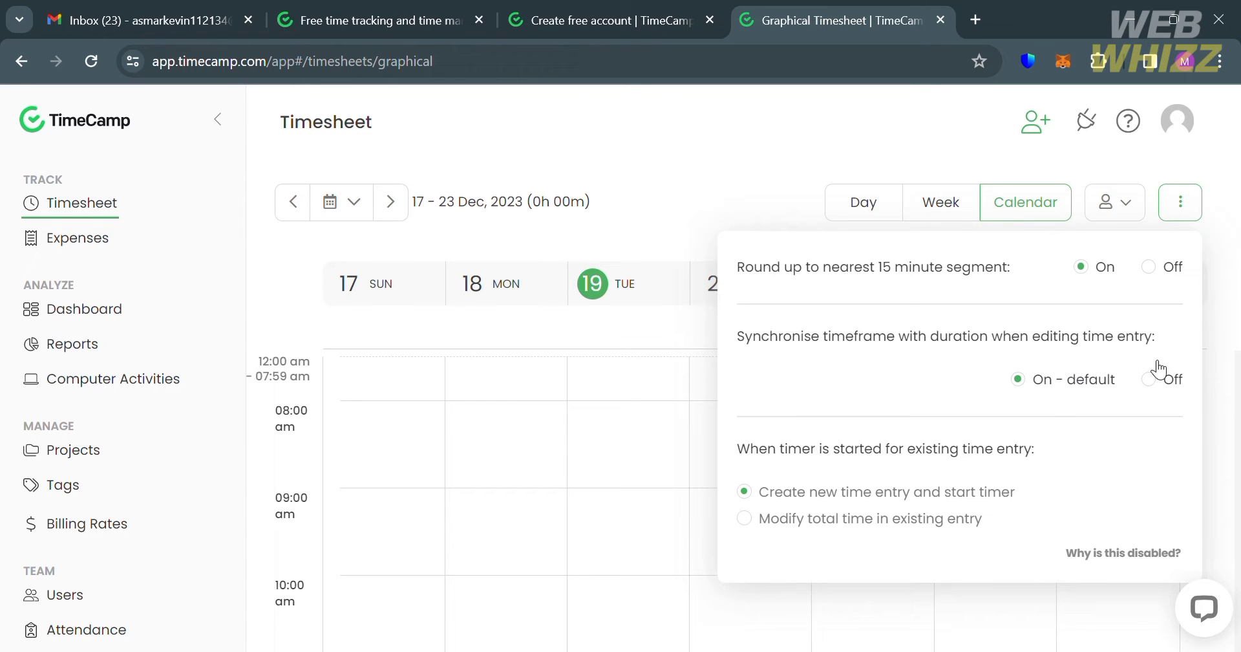
pyautogui.click(735, 206)
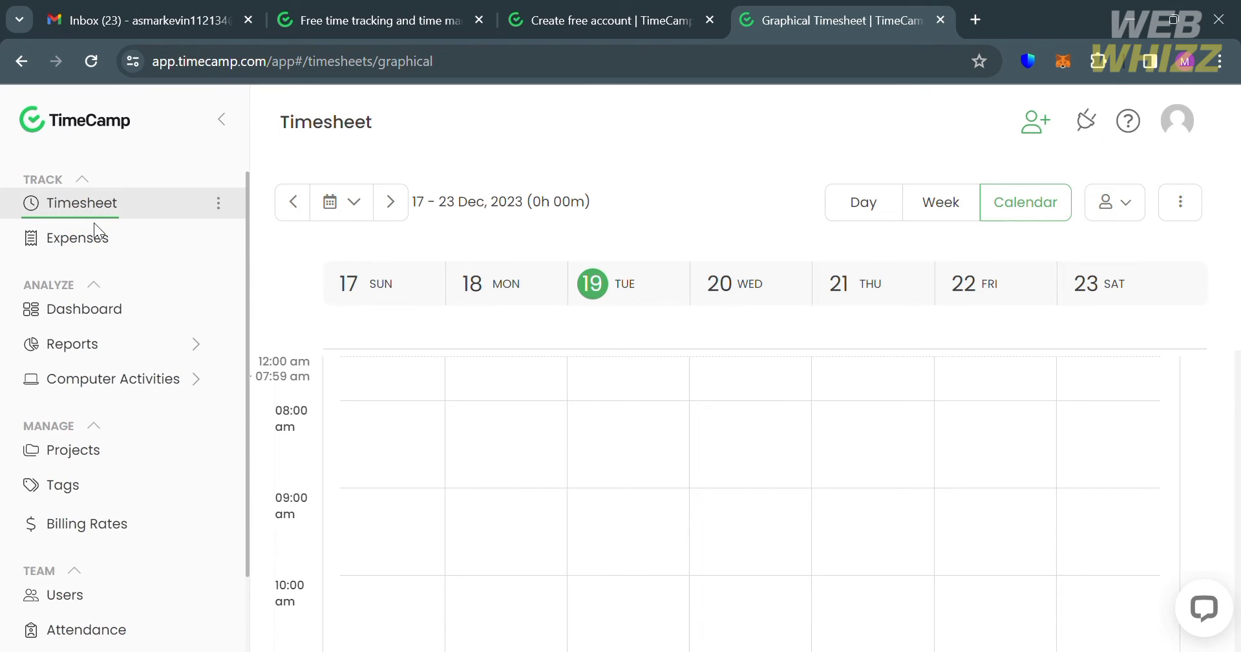
# Open the first Add expense form and review its category, amount, project, date and attachment fields.
pyautogui.click(83, 250)
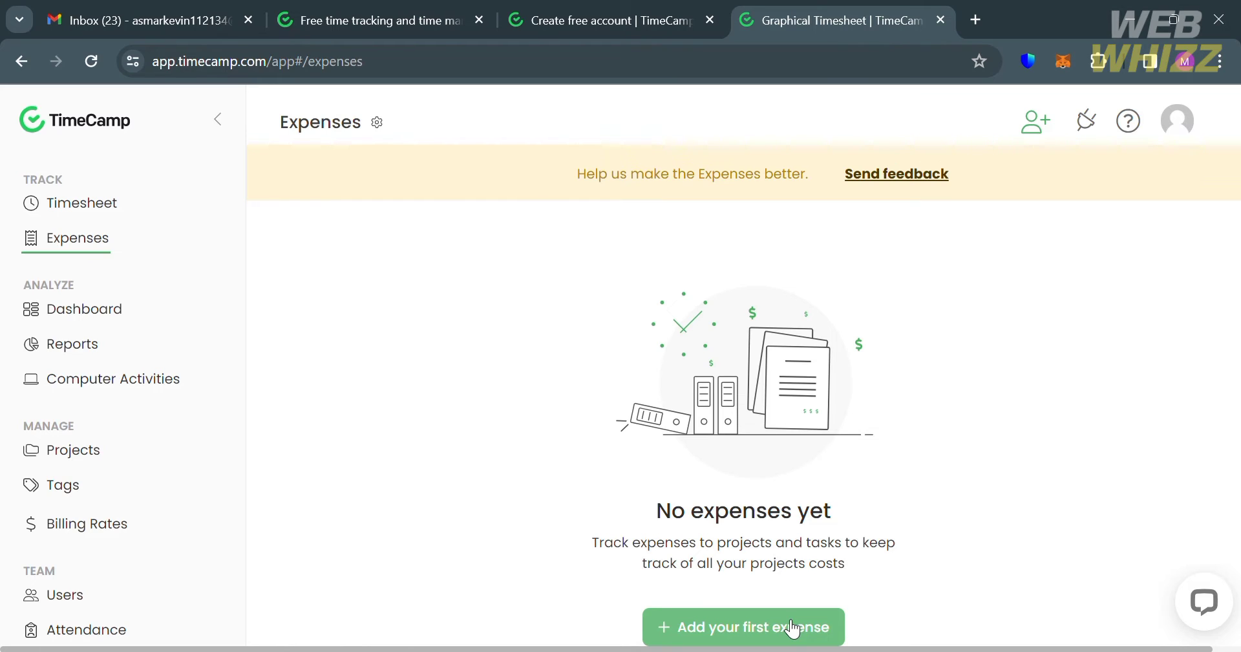
pyautogui.click(794, 627)
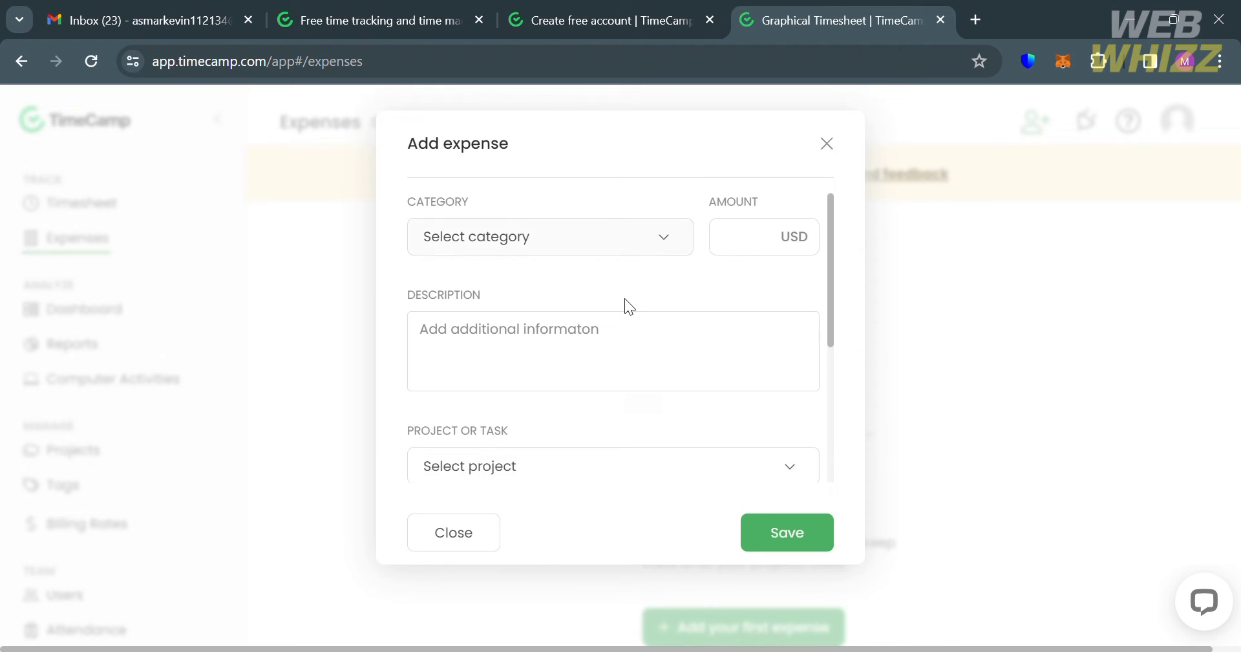
pyautogui.scroll(-1, 625, 297)
pyautogui.scroll(1, 625, 297)
pyautogui.scroll(-1, 625, 298)
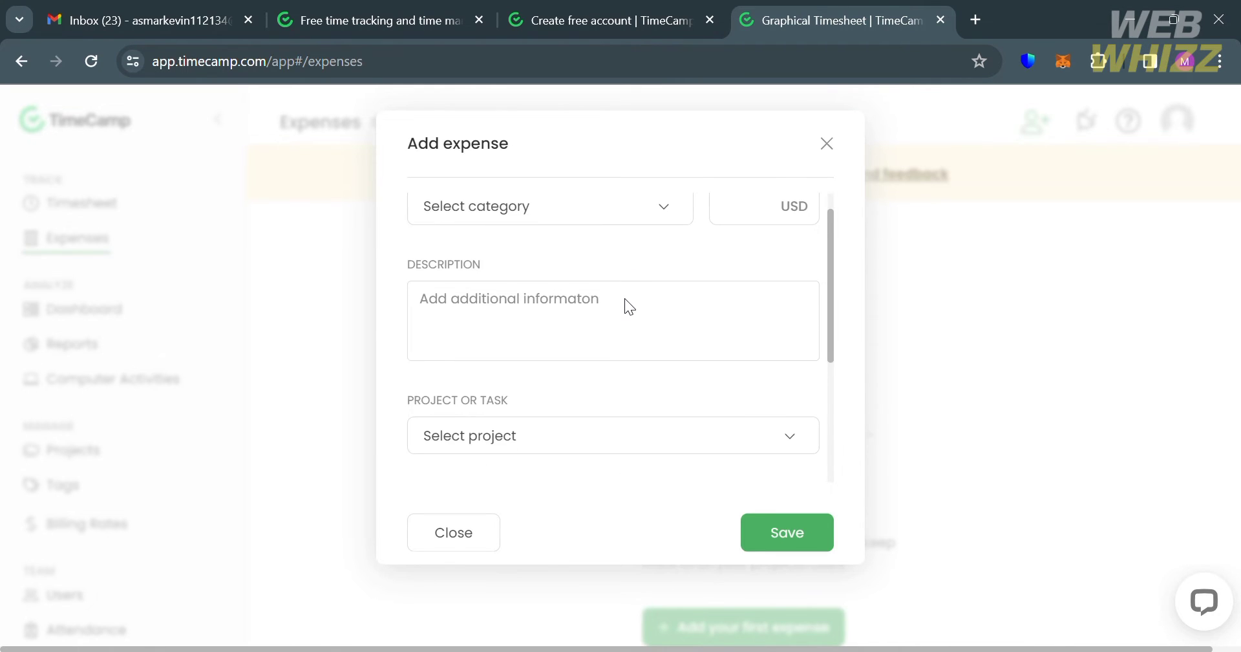
pyautogui.scroll(1, 624, 297)
pyautogui.scroll(-2, 624, 298)
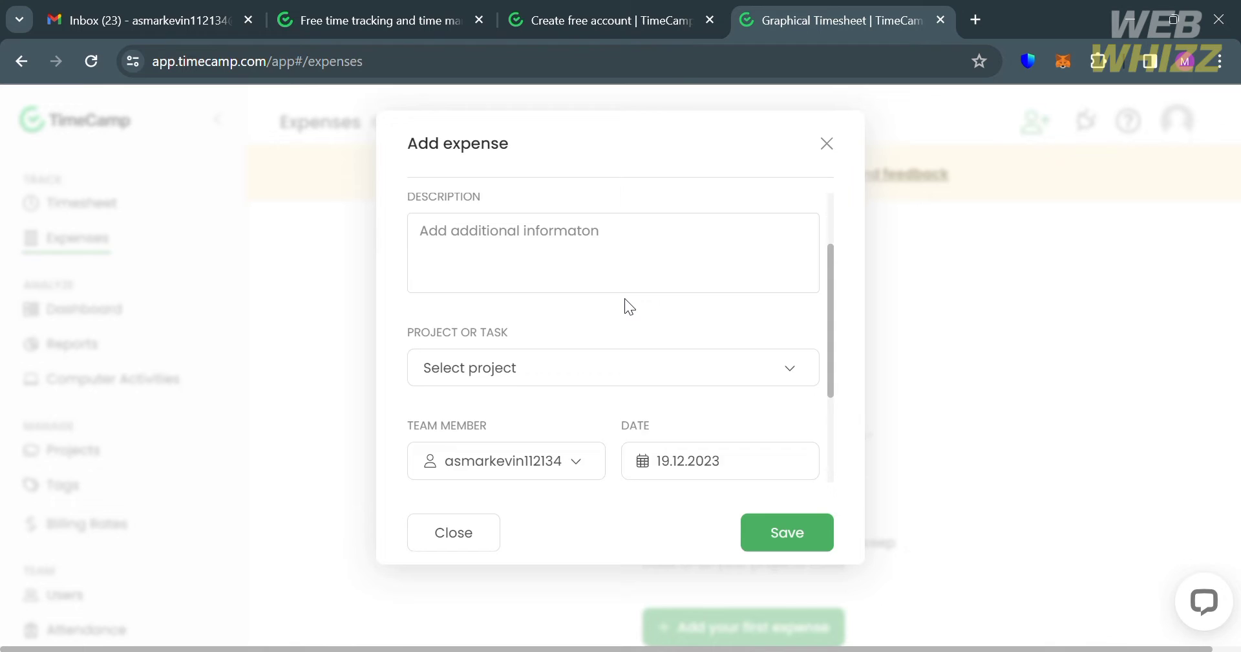
pyautogui.scroll(-3, 625, 298)
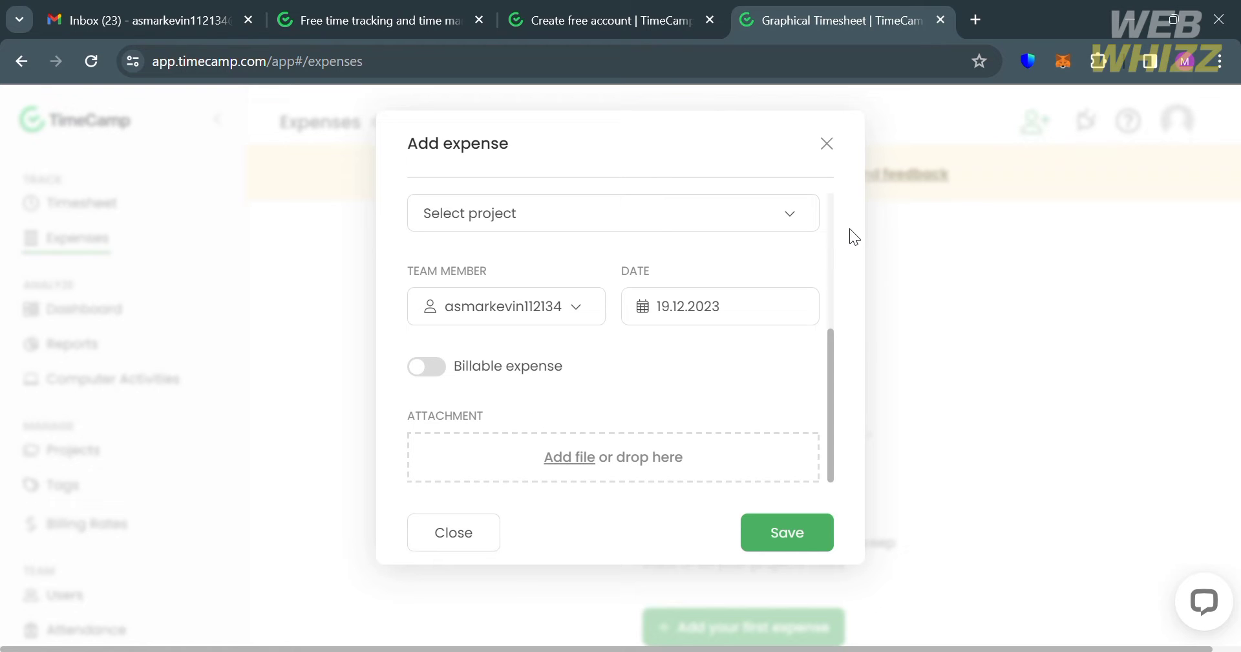
# Close the Add expense form and open the Summary time report.
pyautogui.click(827, 144)
pyautogui.click(94, 342)
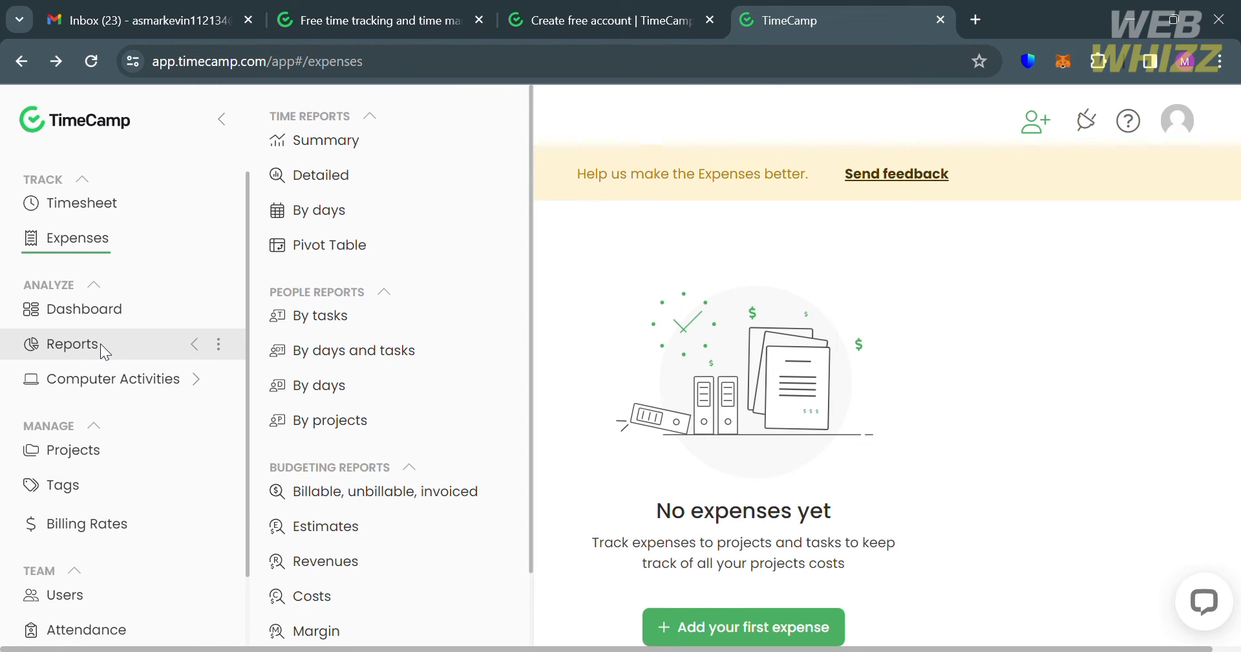
pyautogui.click(333, 147)
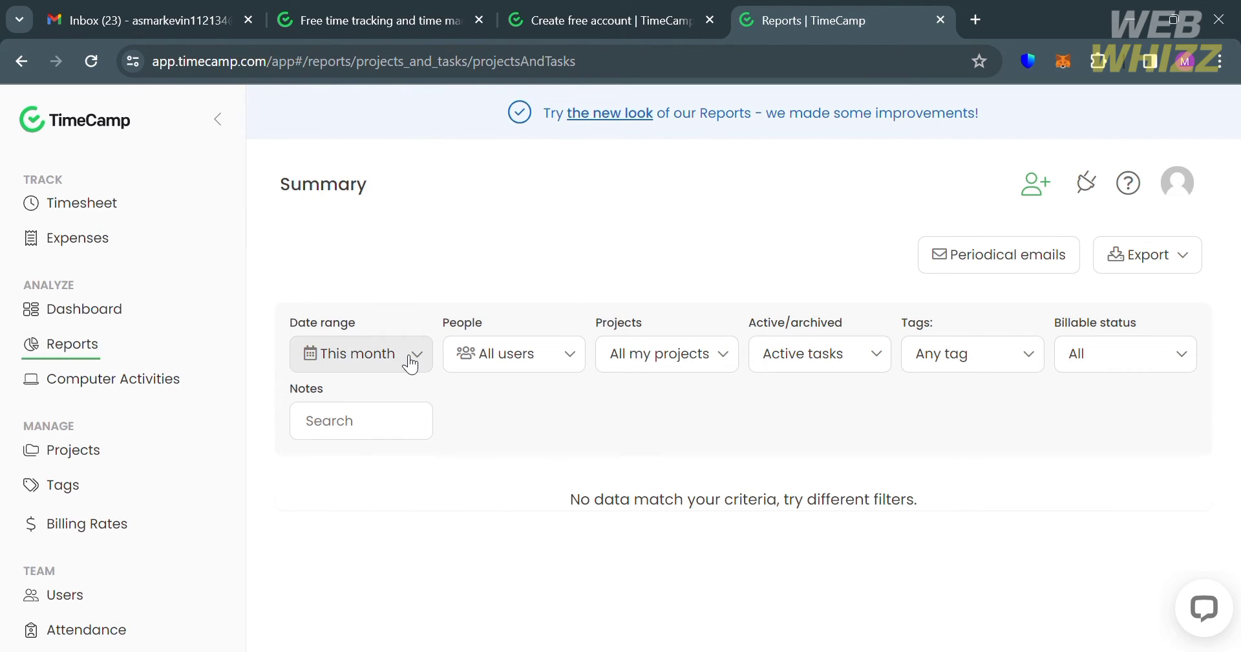
# Open and close the Summary report's People and Projects filters.
pyautogui.click(544, 371)
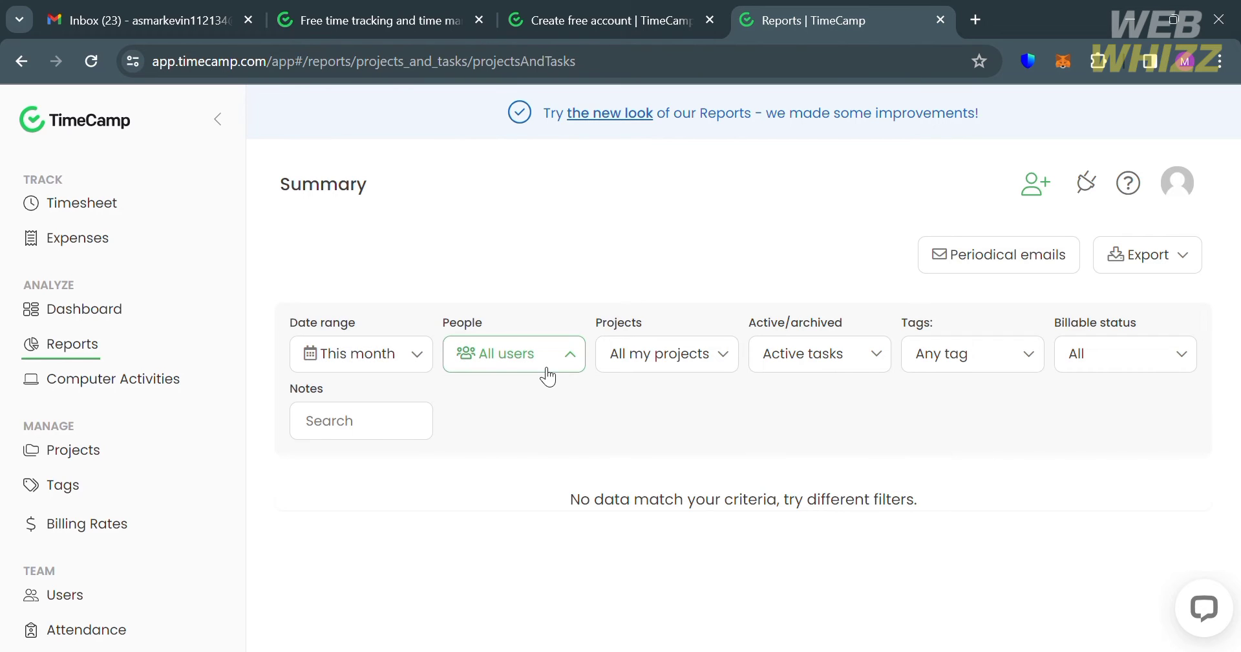
pyautogui.click(545, 370)
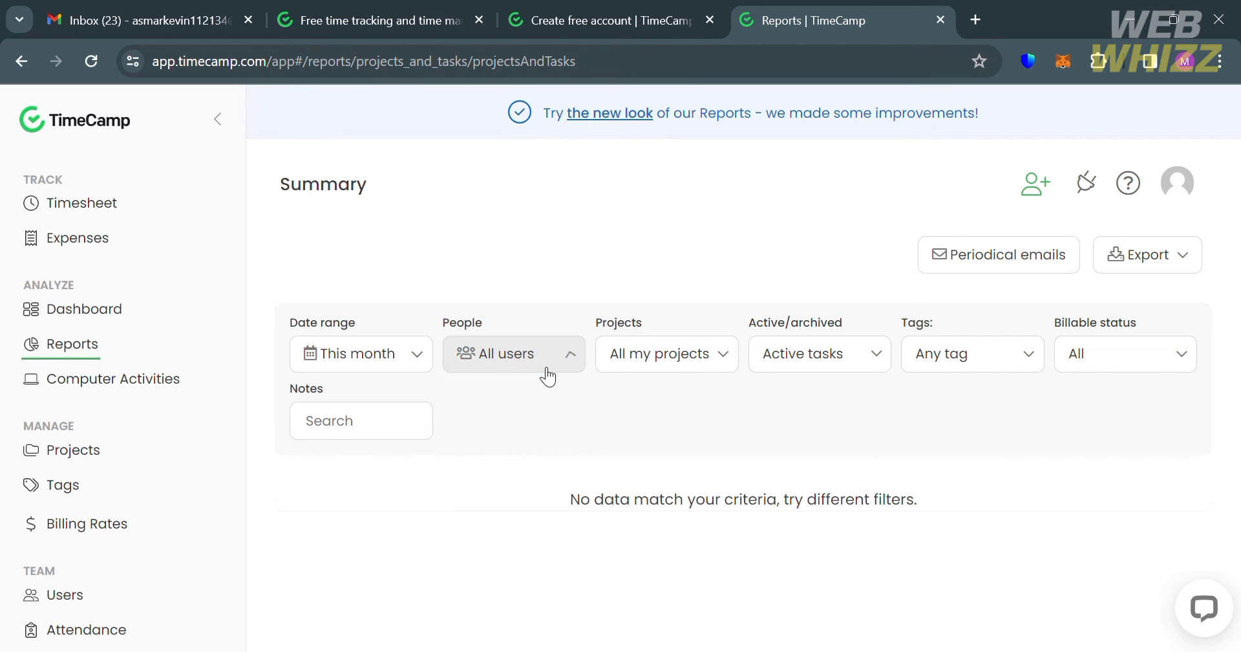
pyautogui.click(696, 354)
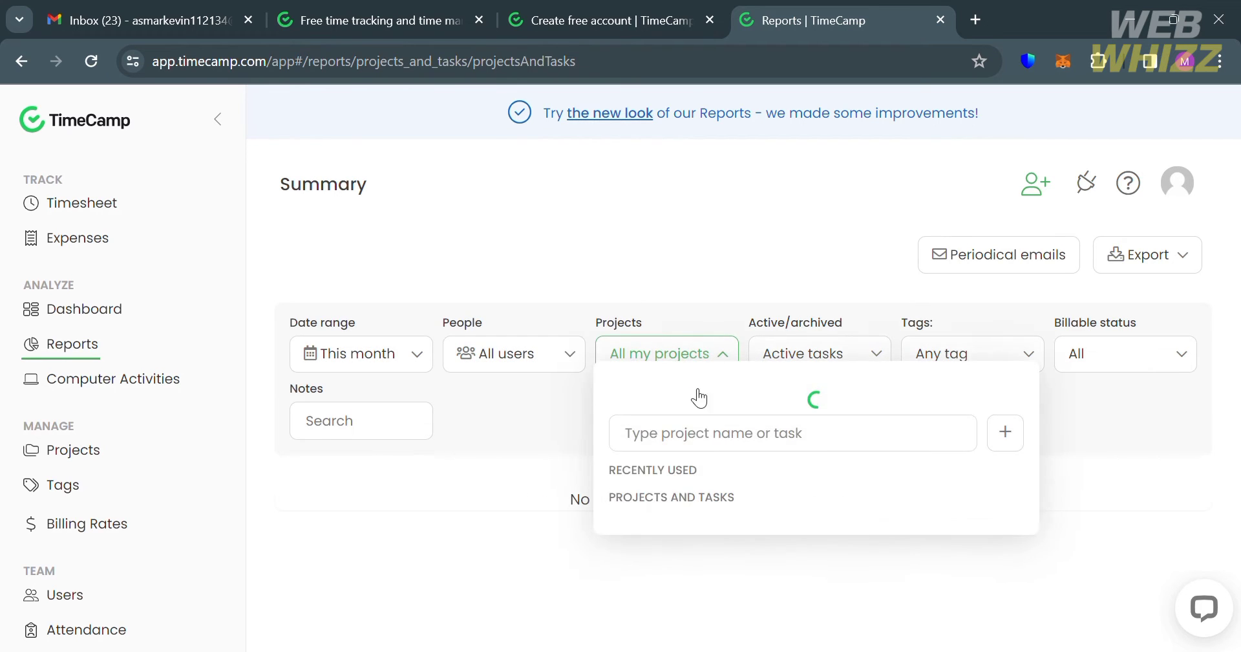
pyautogui.click(1064, 541)
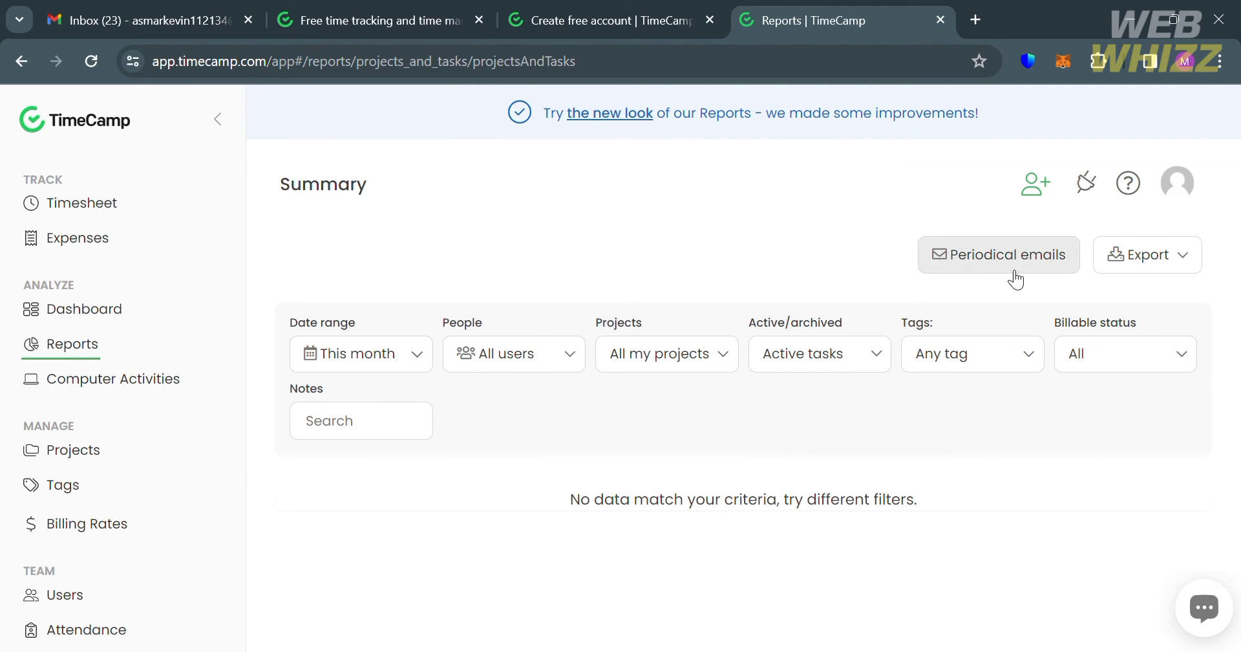
pyautogui.moveTo(207, 355)
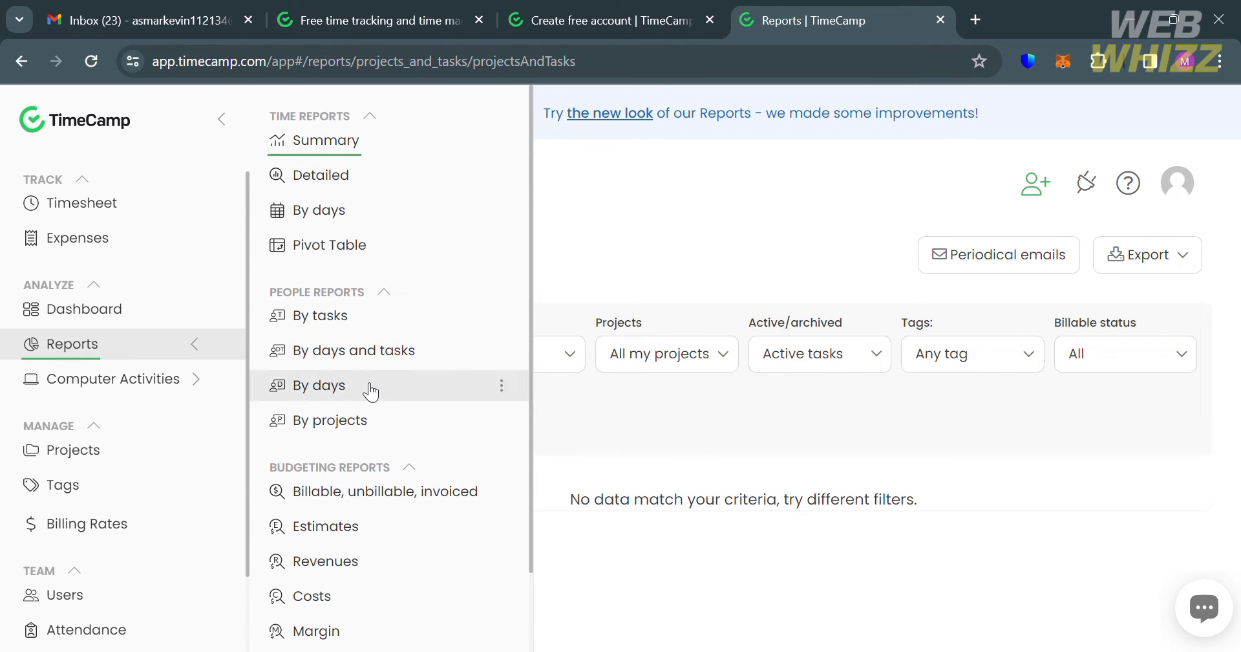
# Open the People by projects, then Billable/unbillable/invoiced, then Estimates budgeting reports.
pyautogui.click(388, 420)
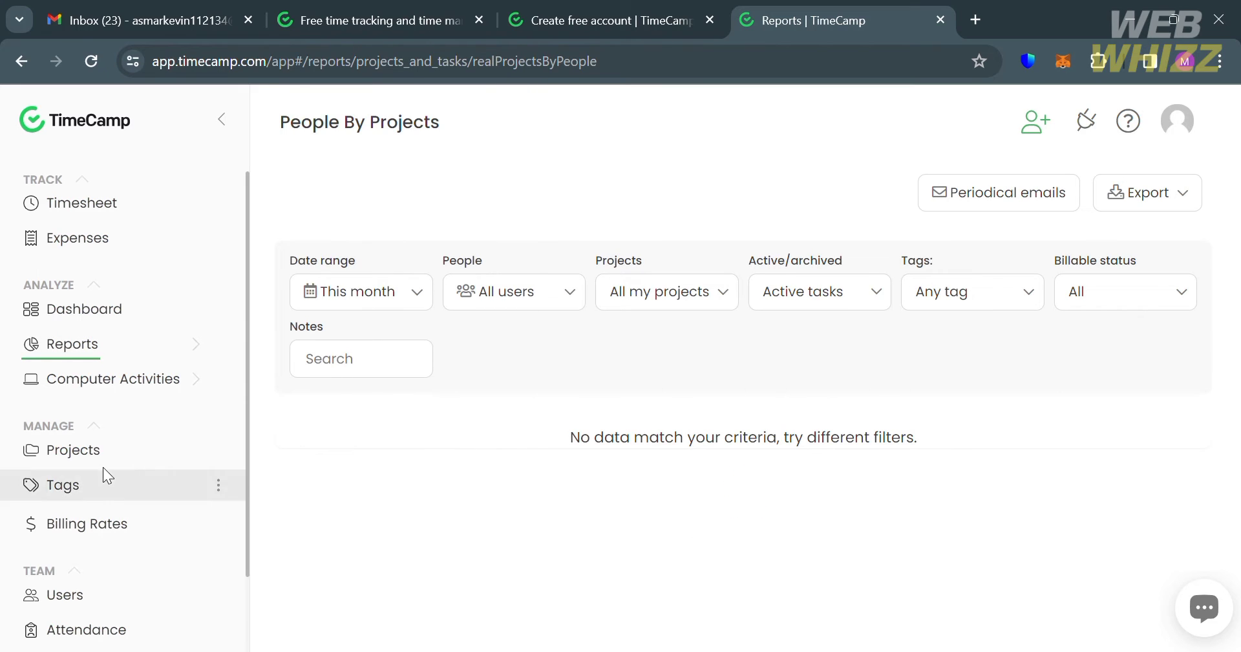
pyautogui.moveTo(157, 347)
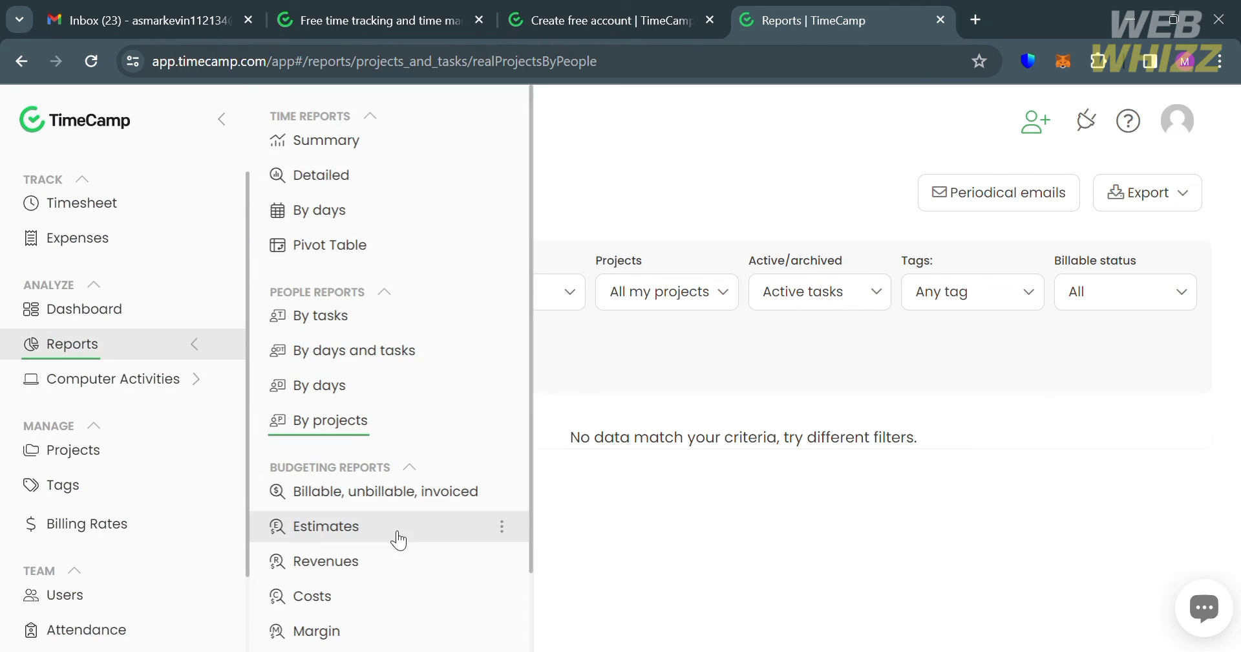
pyautogui.scroll(-2, 401, 541)
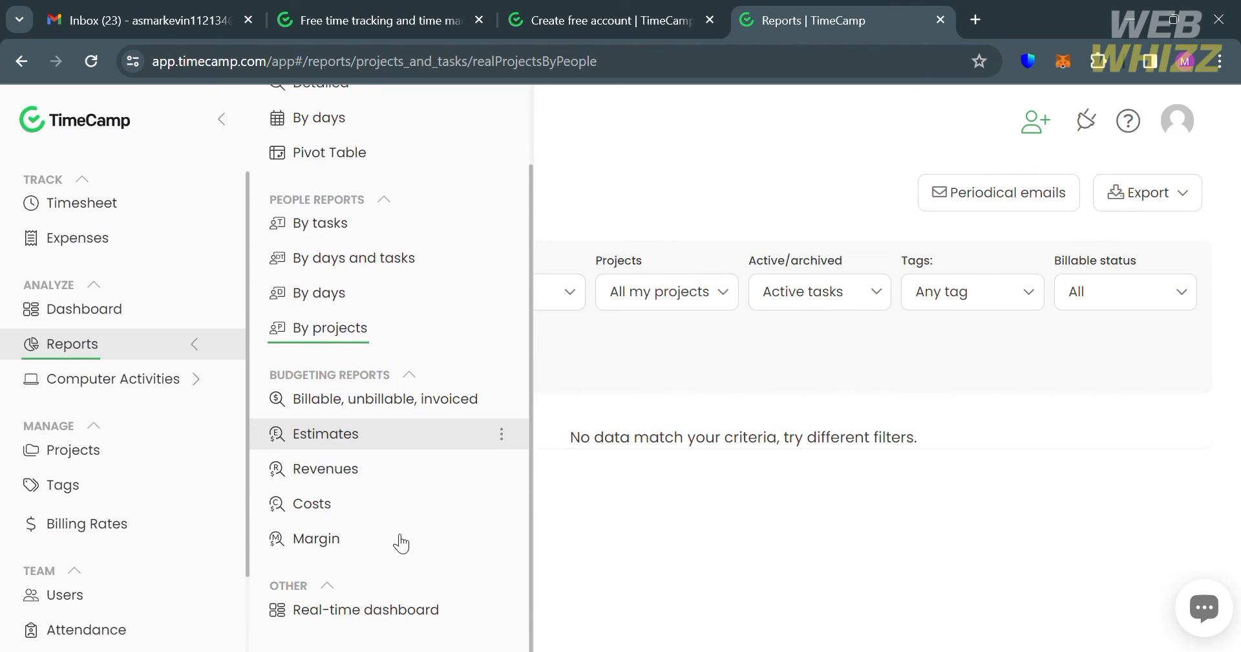
pyautogui.click(410, 414)
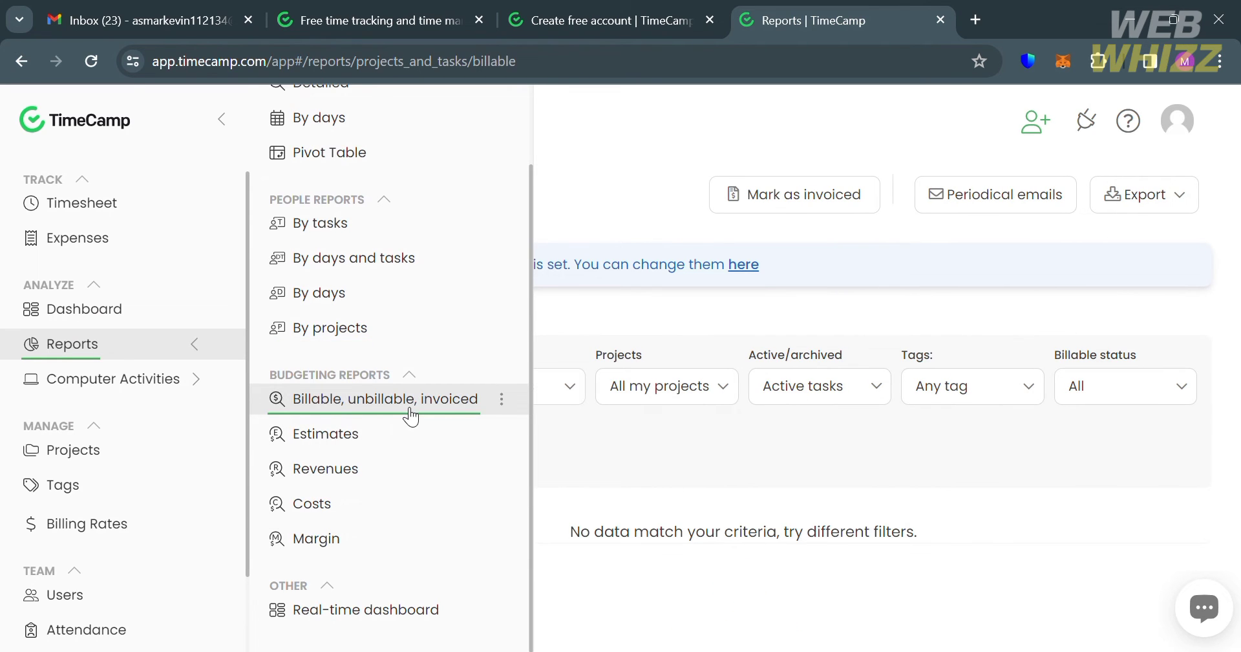
pyautogui.click(412, 432)
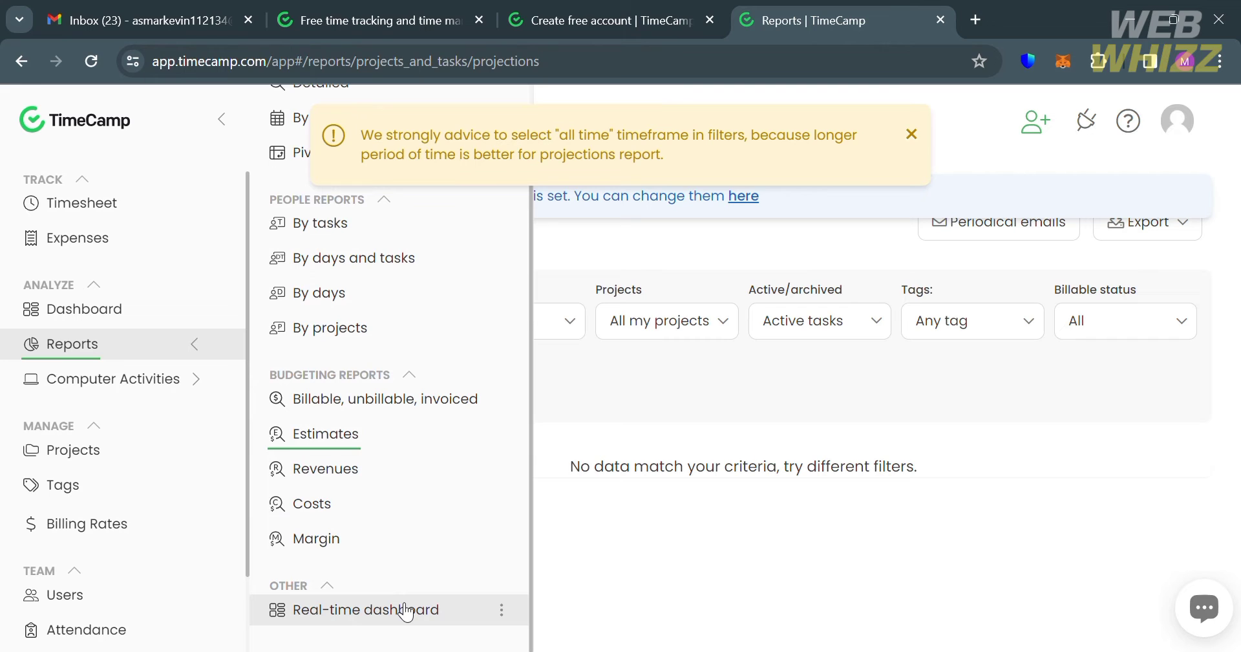
# Dismiss the all-time advisory and open a Computer Activities report, reaching the desktop app download page.
pyautogui.moveTo(158, 389)
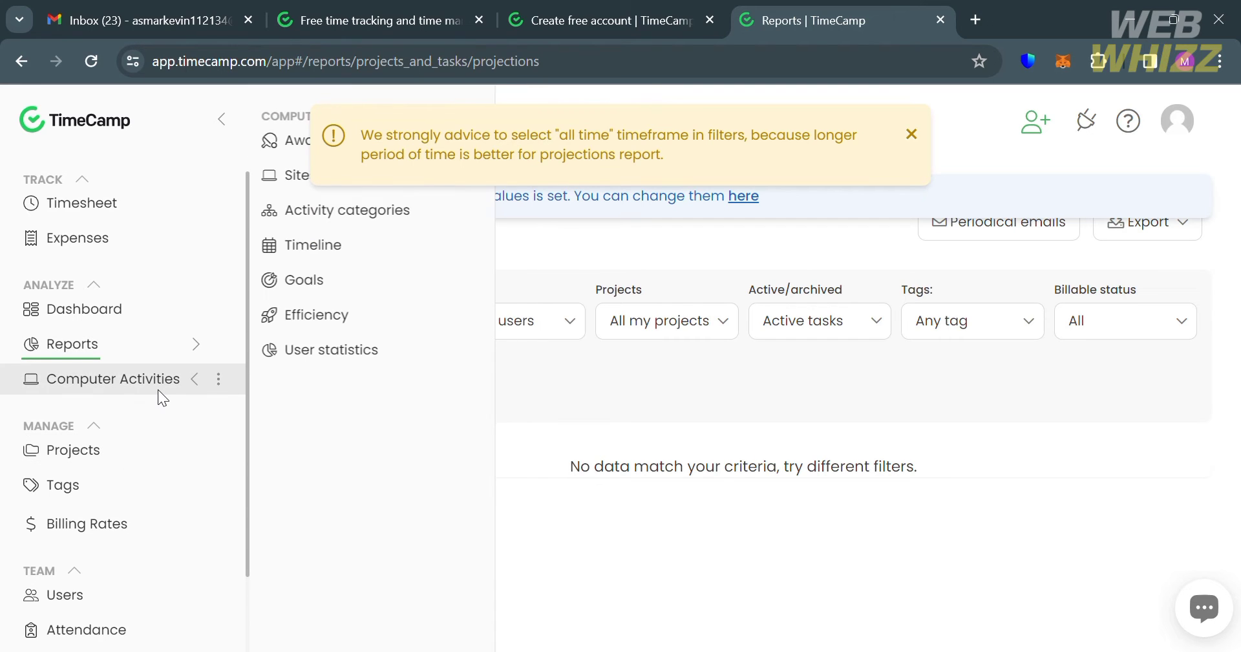
pyautogui.click(911, 137)
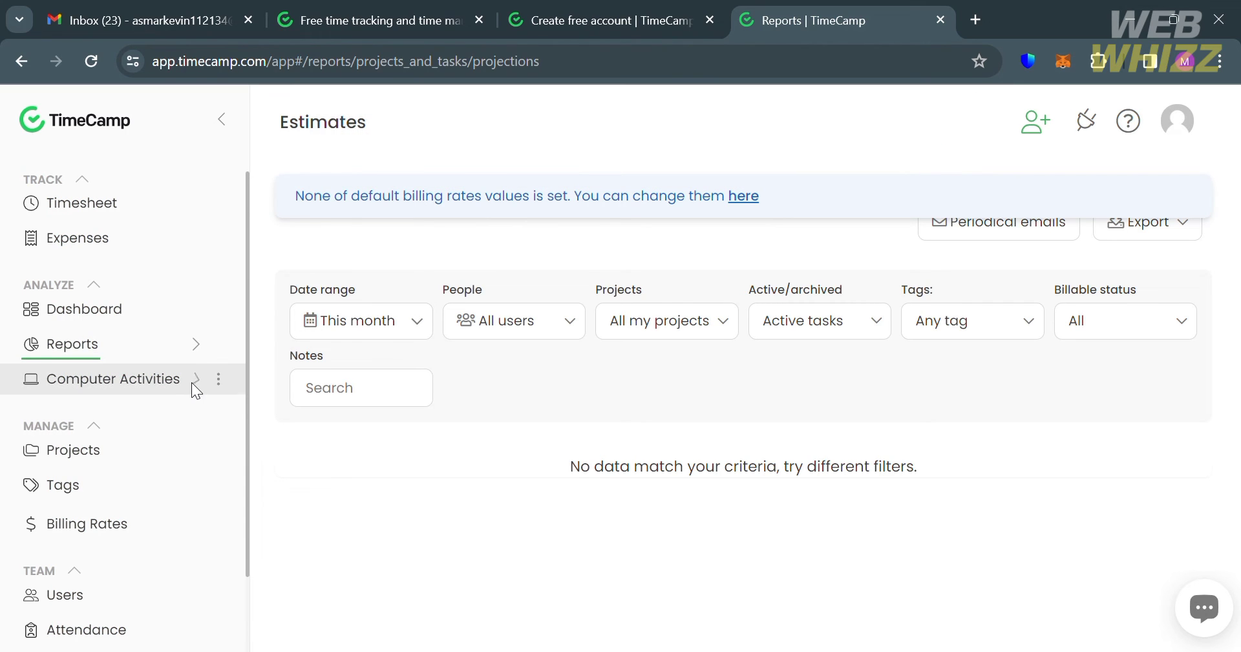
pyautogui.moveTo(195, 383)
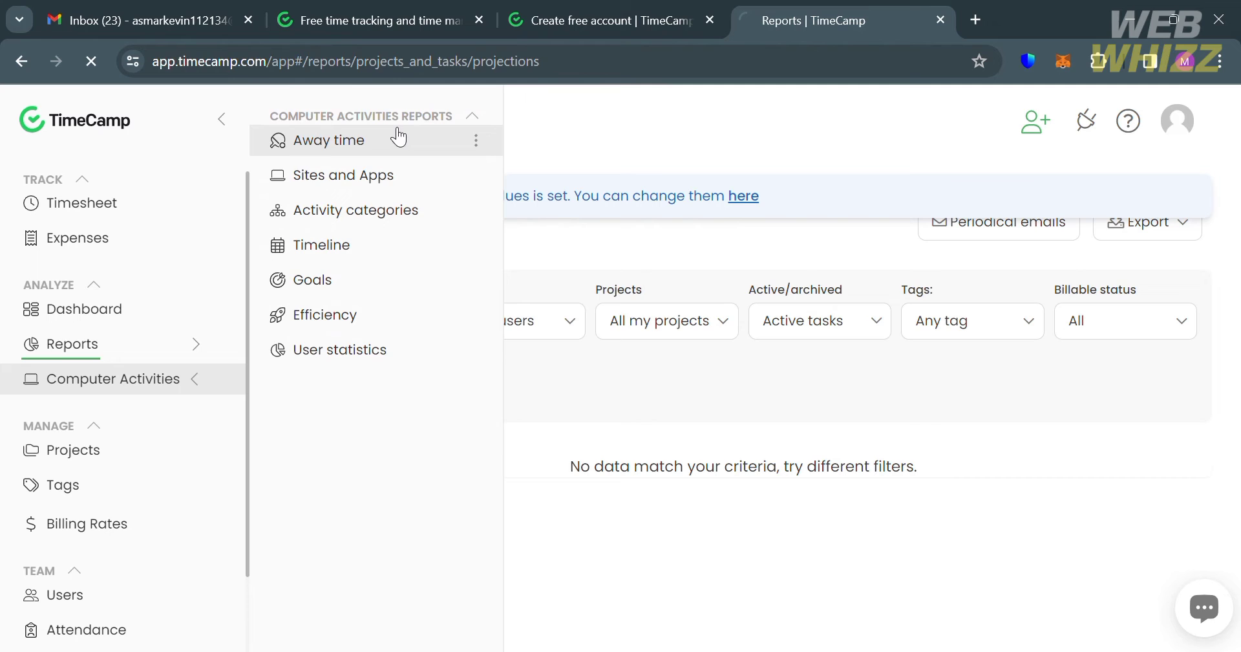
pyautogui.click(399, 187)
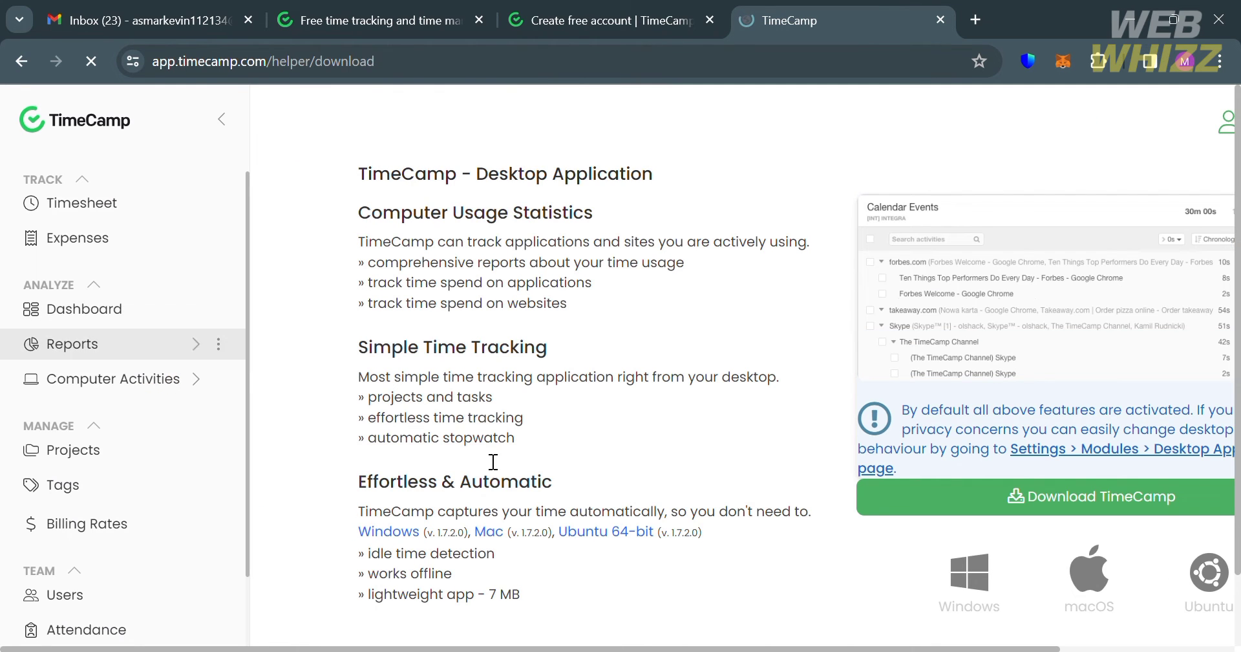
pyautogui.click(191, 389)
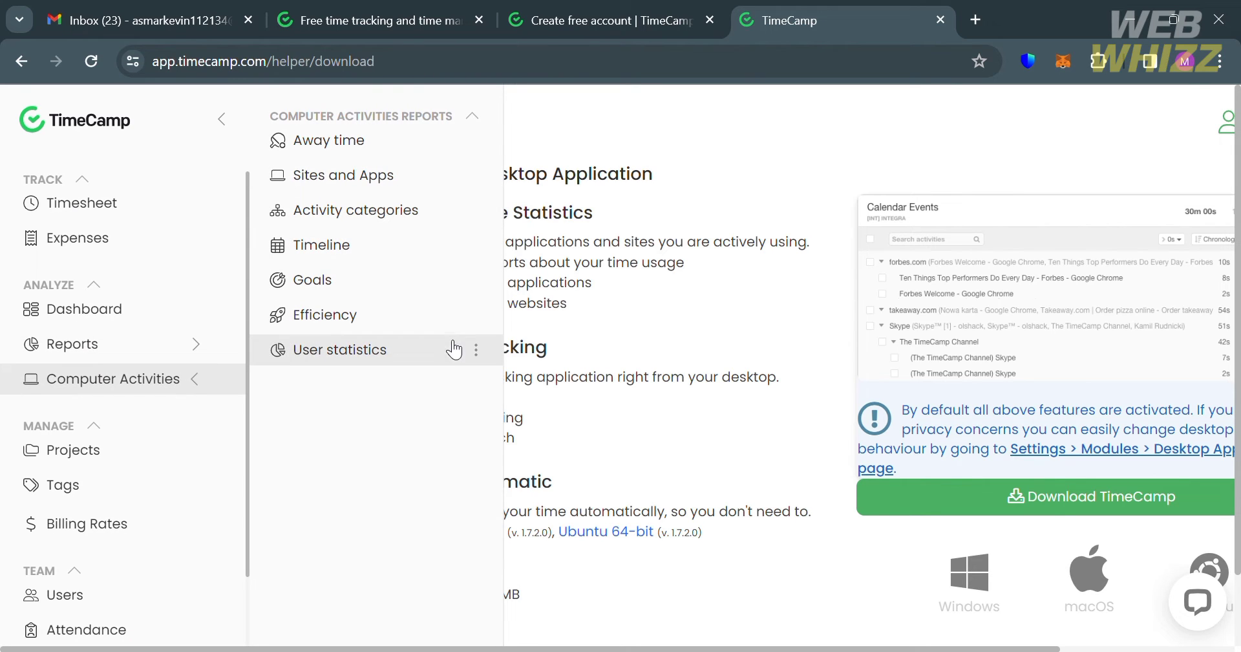
# Open the empty Projects page and reveal its Import from CSV and integrations options.
pyautogui.click(135, 465)
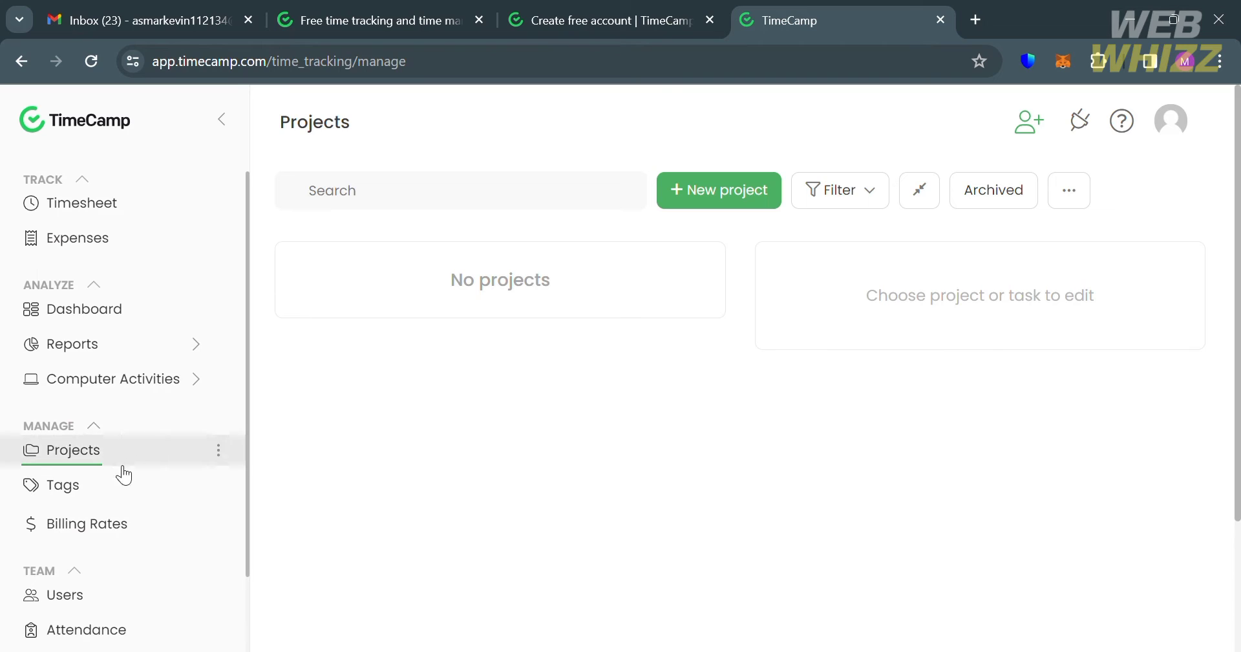
pyautogui.click(1070, 192)
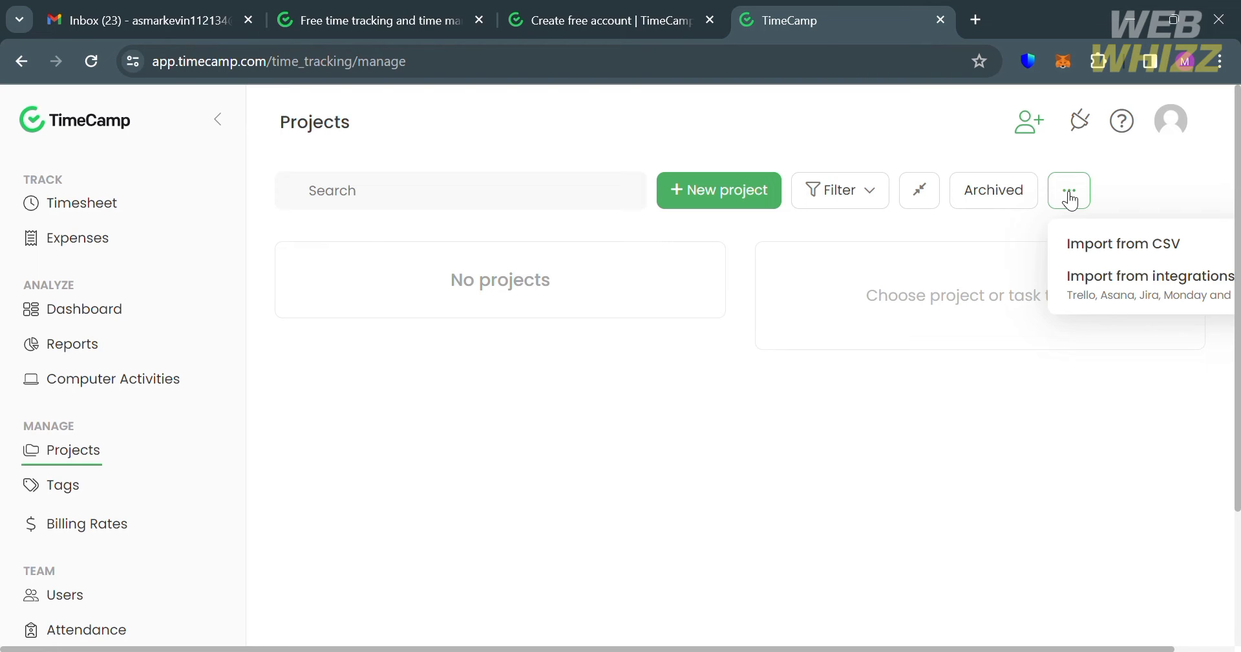
# On the Tags settings page, begin a new tag list and cancel it.
pyautogui.click(63, 485)
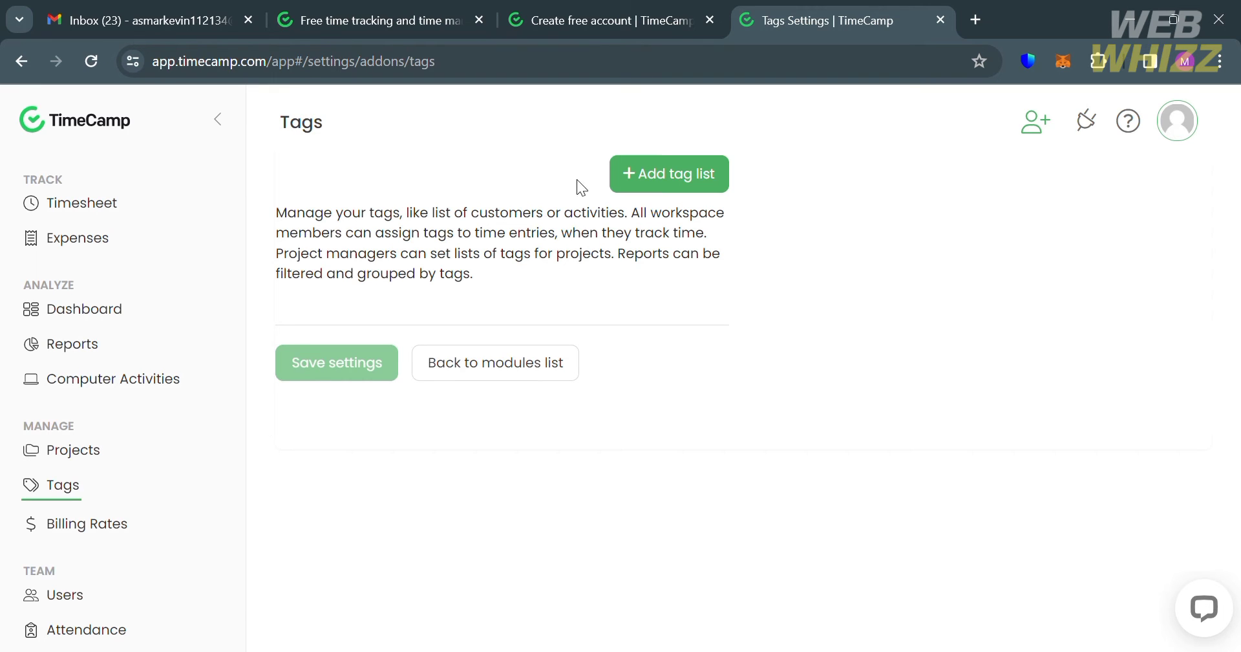
pyautogui.click(665, 193)
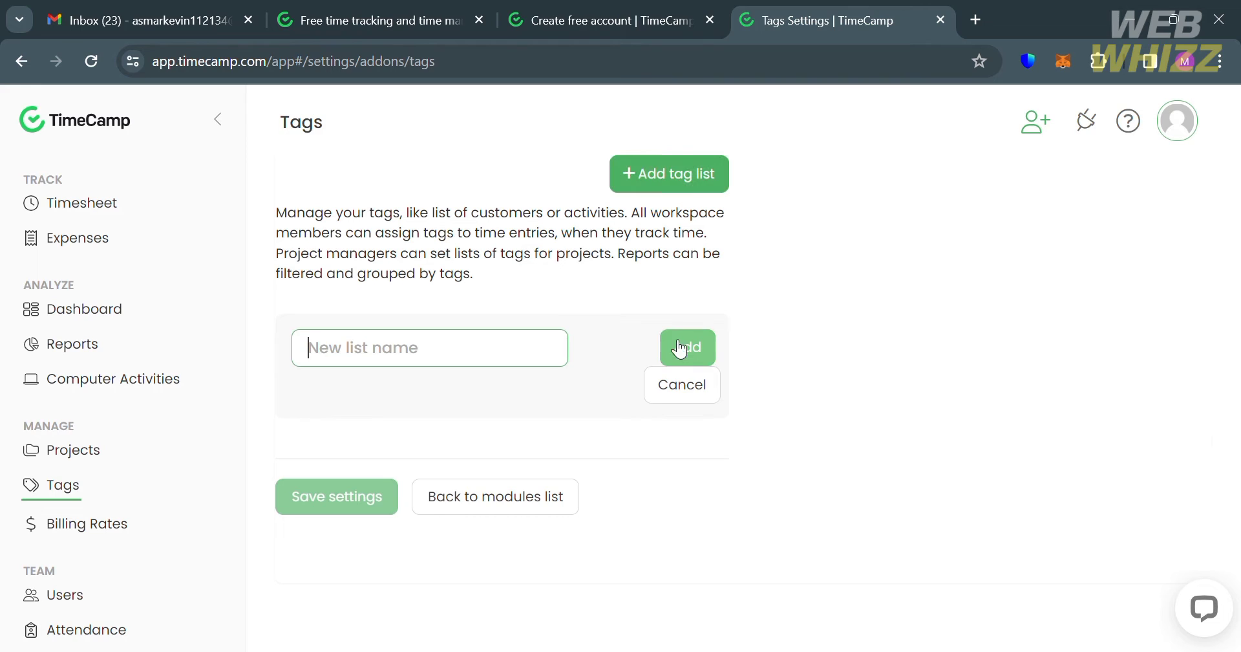
pyautogui.click(691, 391)
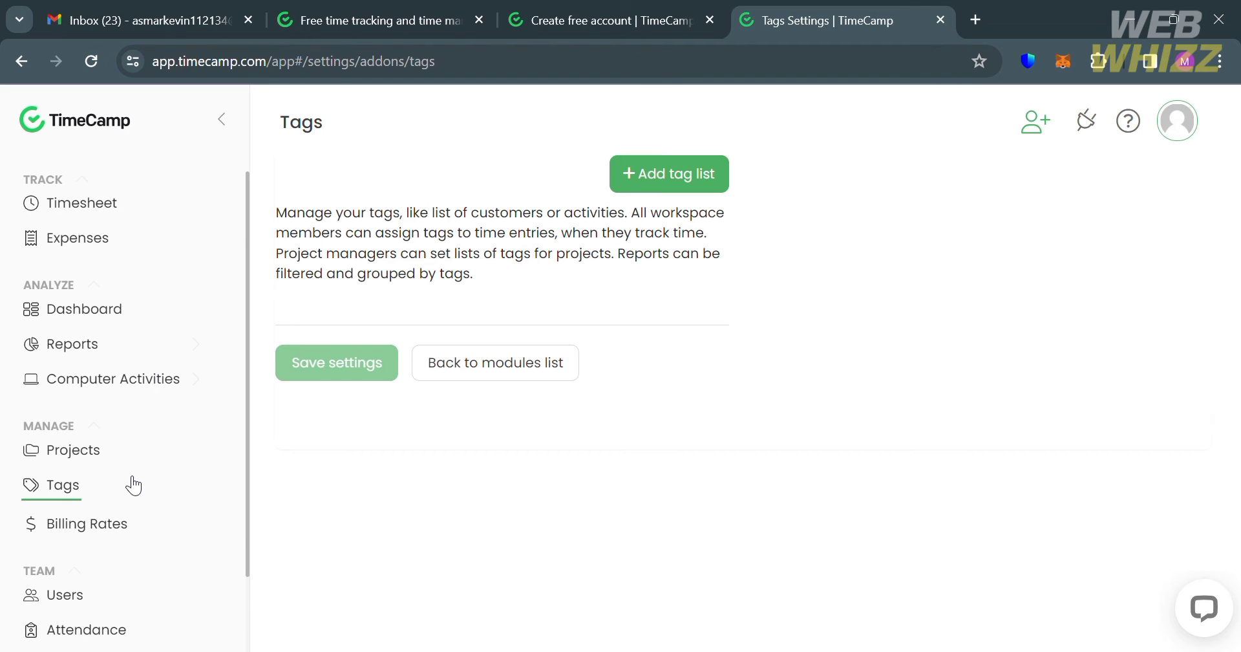
# Review the Specific Rates for Users & Groups under Billing Rates, all revenue and cost rates at 0.
pyautogui.click(91, 528)
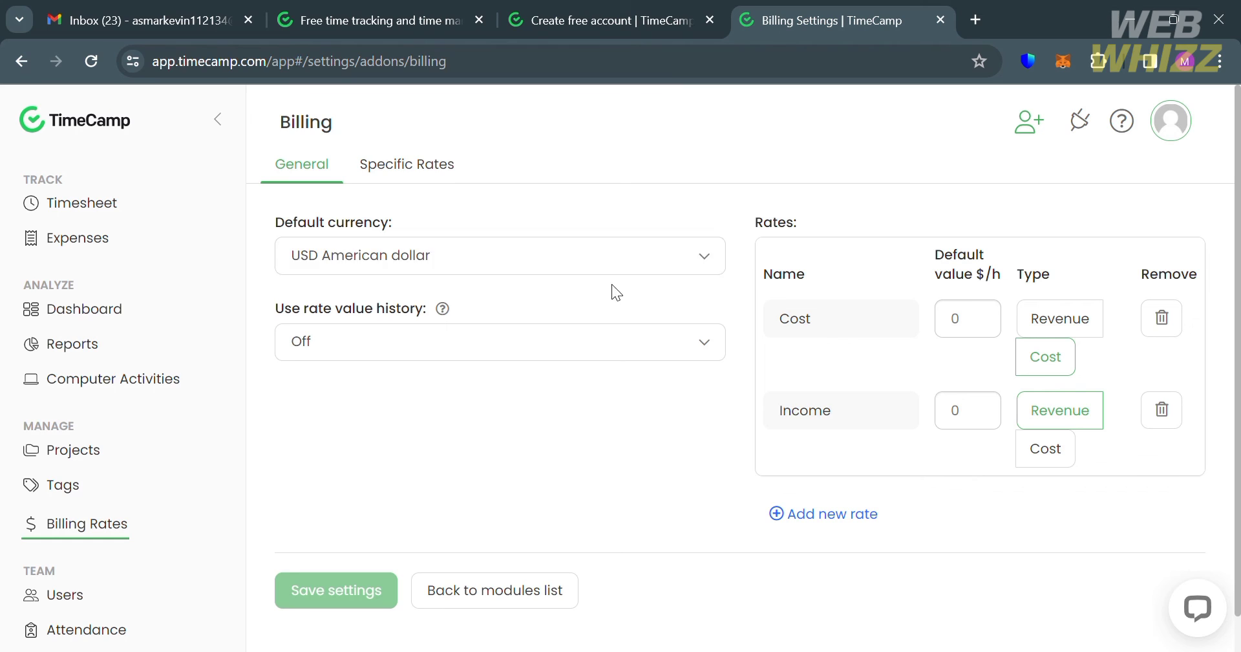
pyautogui.click(451, 156)
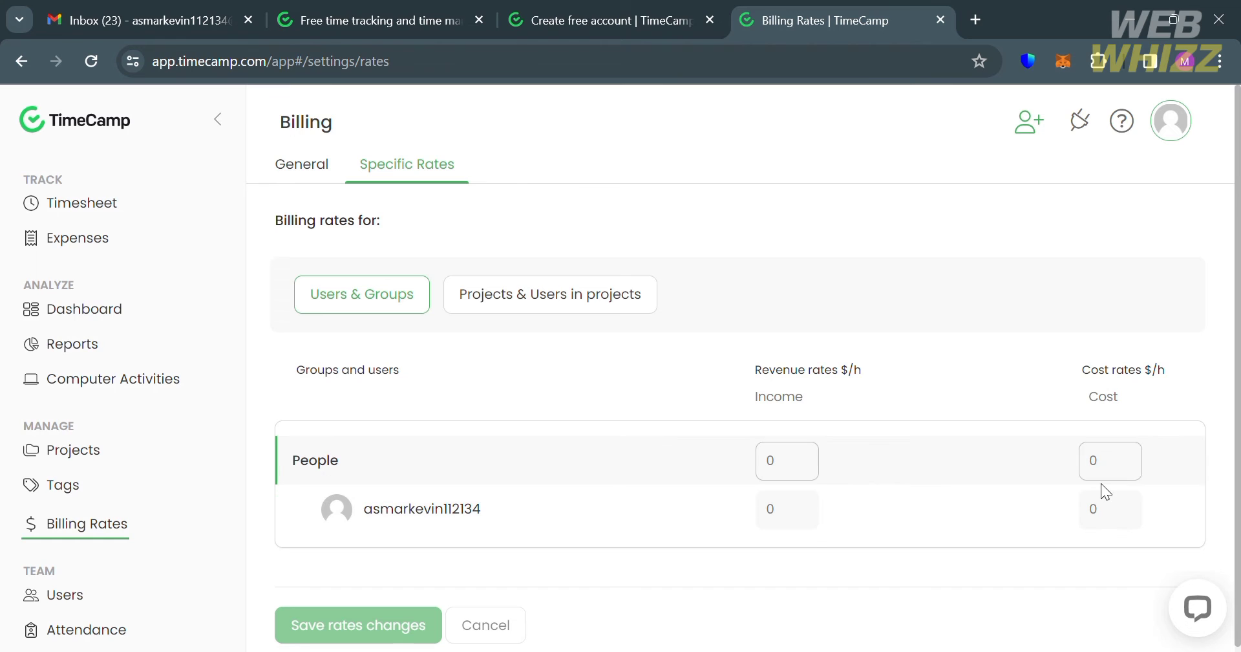
pyautogui.scroll(-2, 130, 507)
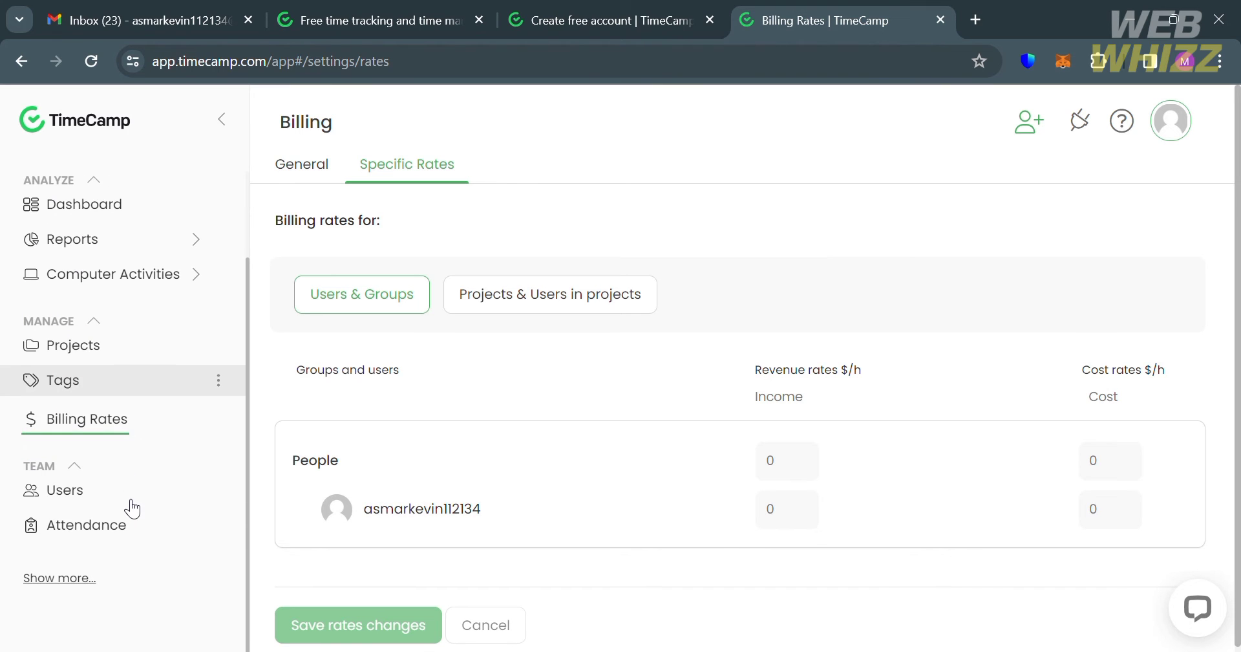
# View the Users list of one person, opening the Invite people form and closing it unsent.
pyautogui.click(132, 506)
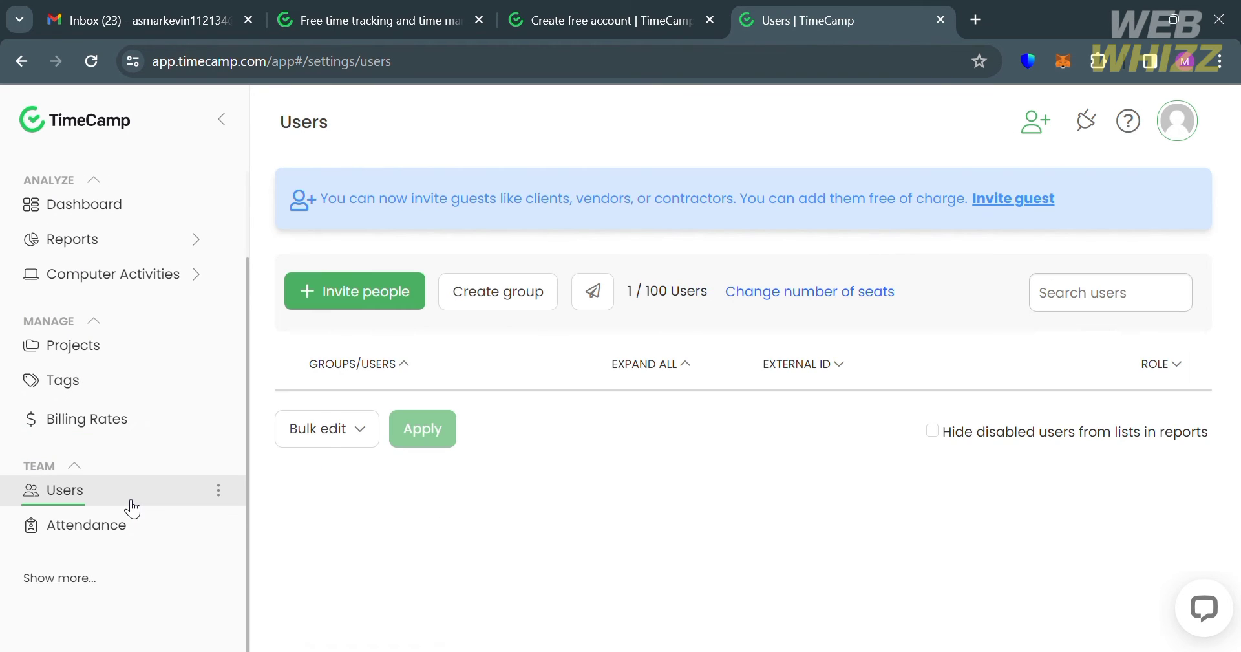
pyautogui.click(403, 297)
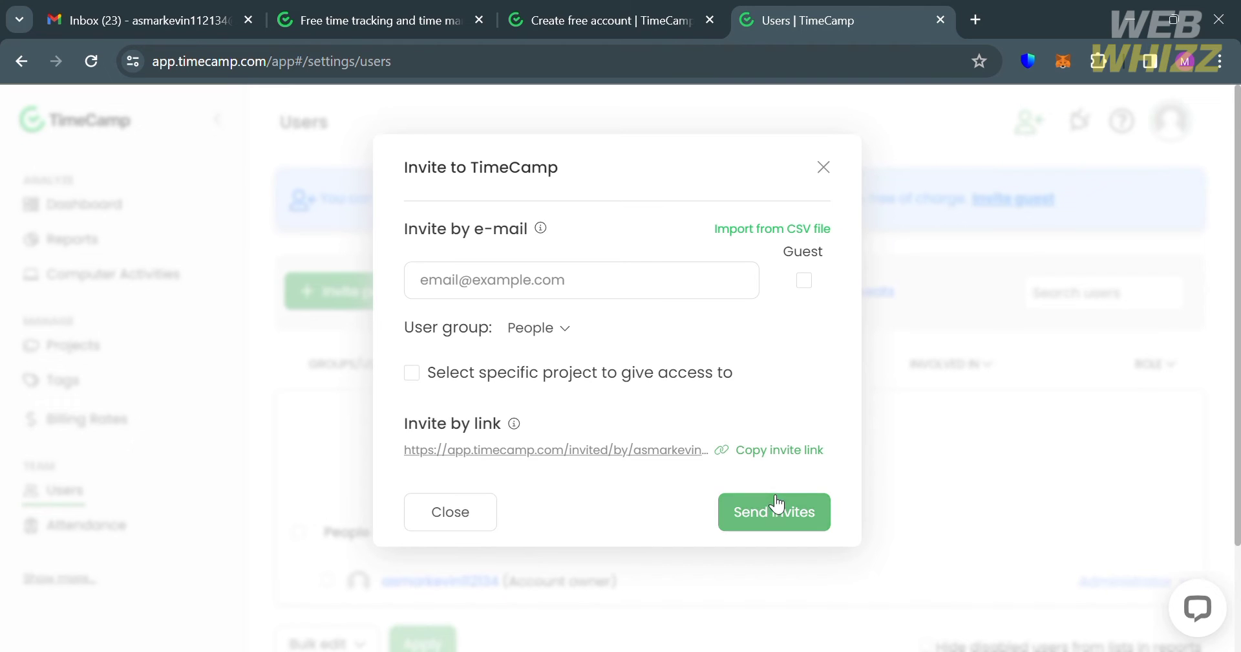
pyautogui.click(825, 169)
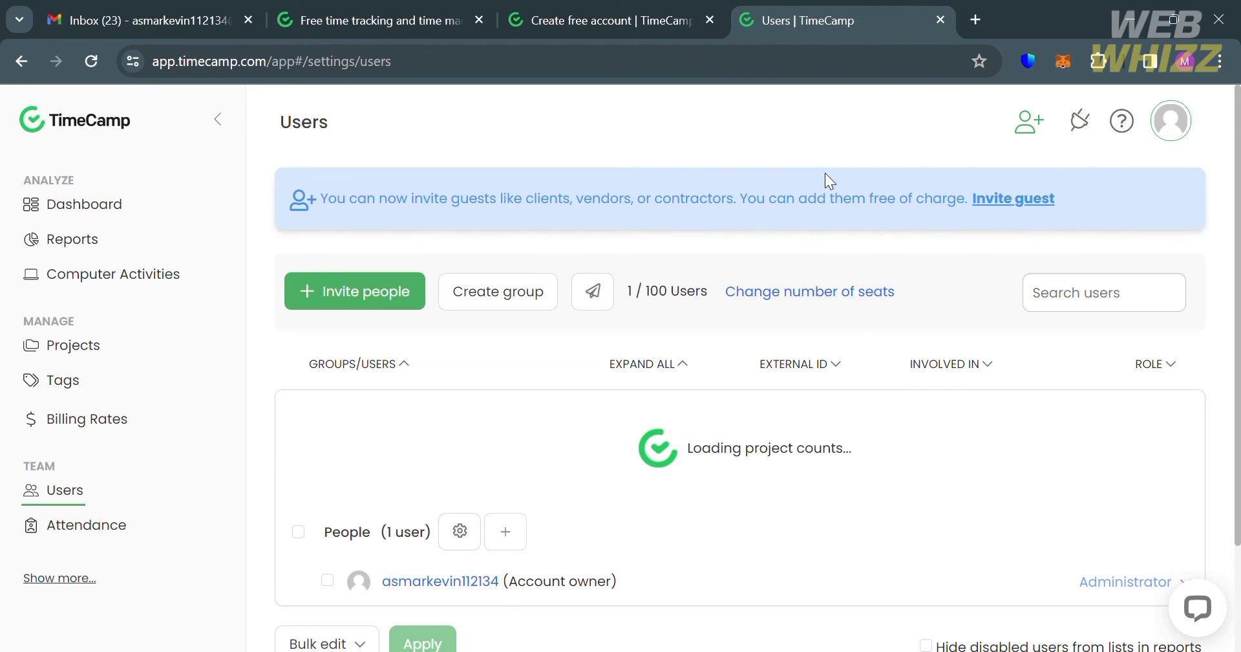
pyautogui.scroll(-2, 825, 172)
pyautogui.click(108, 531)
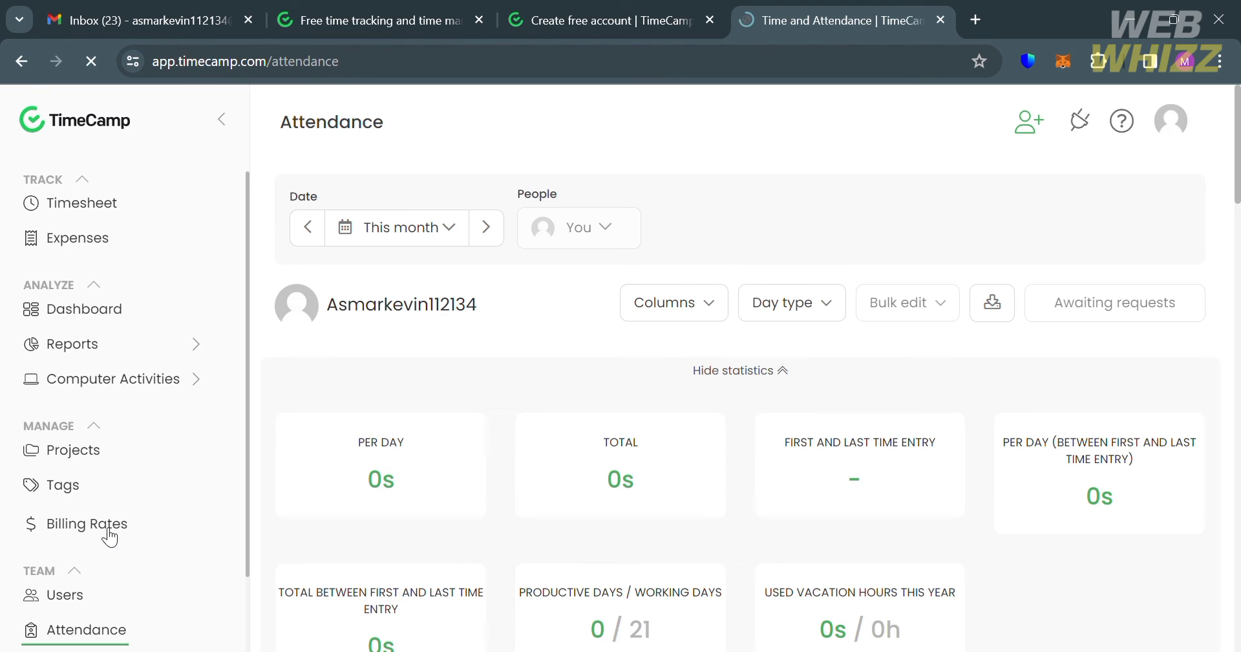
# Scroll through the Attendance statistics cards and December daily table, all showing 0s and 0 / 21 days.
pyautogui.scroll(-2, 880, 494)
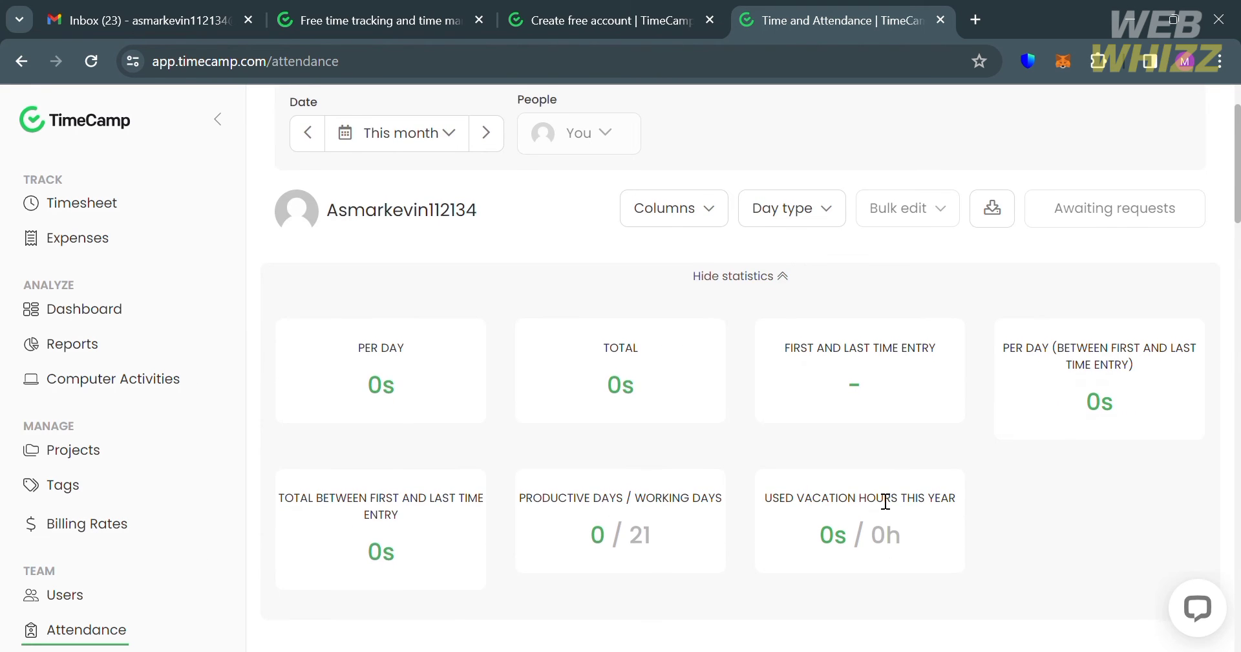
pyautogui.scroll(2, 885, 501)
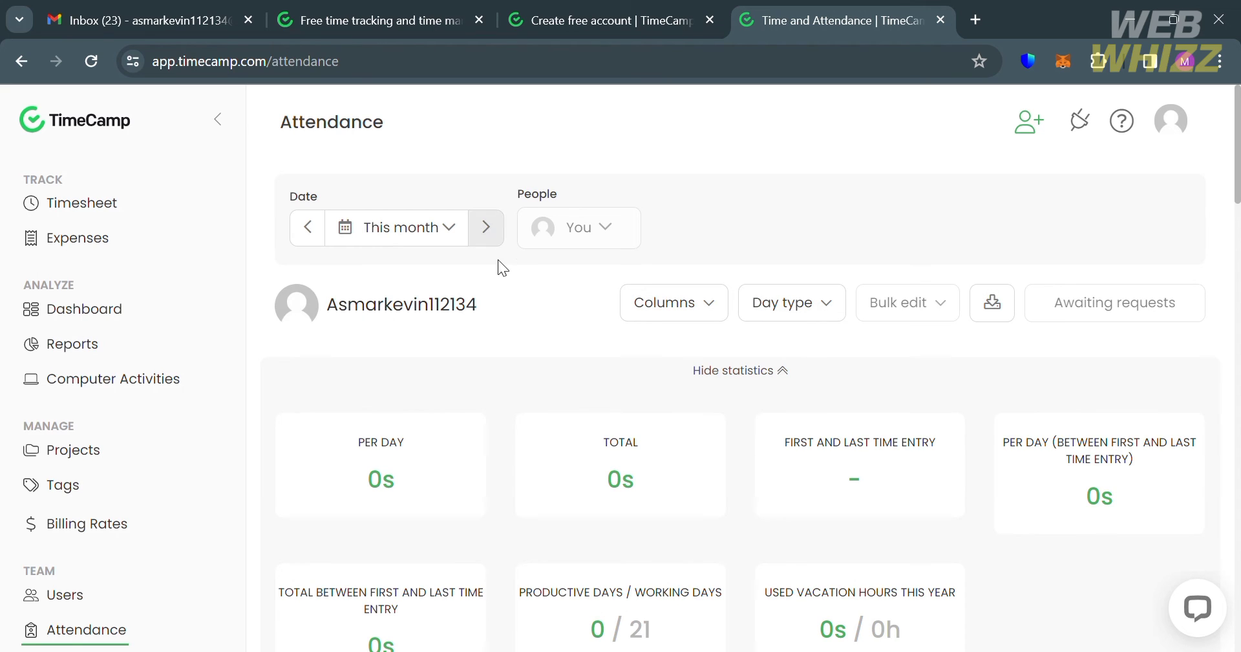
pyautogui.scroll(-1, 485, 443)
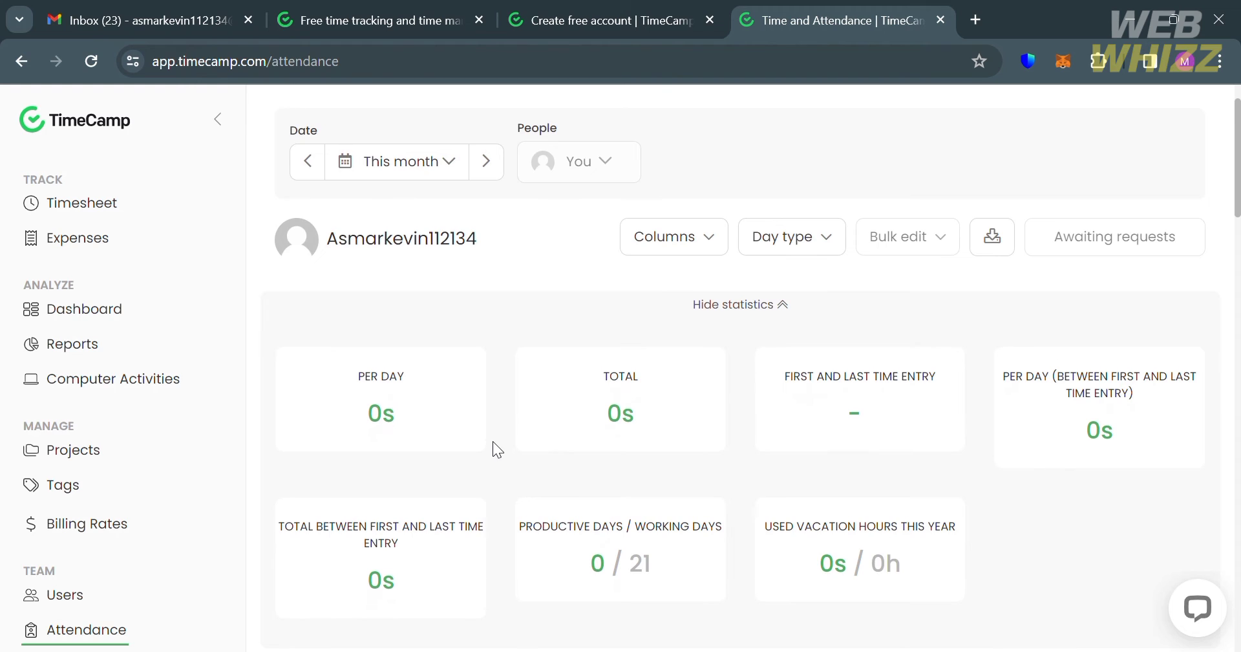
pyautogui.scroll(-1, 496, 449)
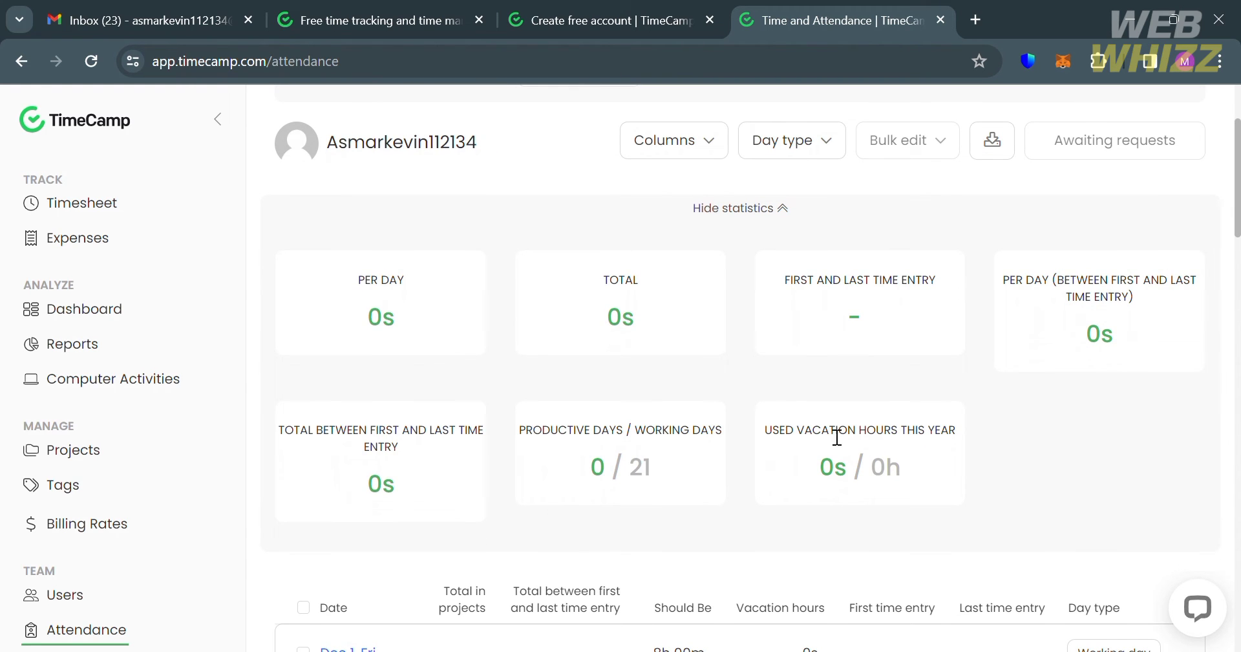
pyautogui.scroll(-4, 1060, 460)
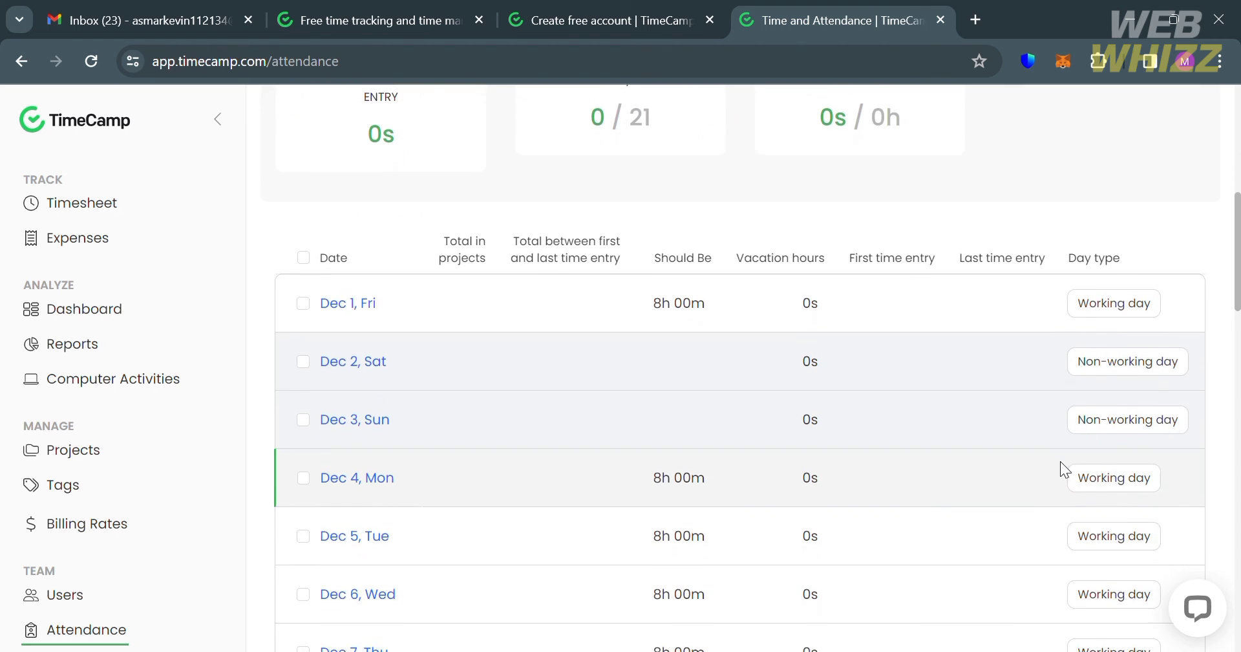
pyautogui.scroll(-2, 1060, 461)
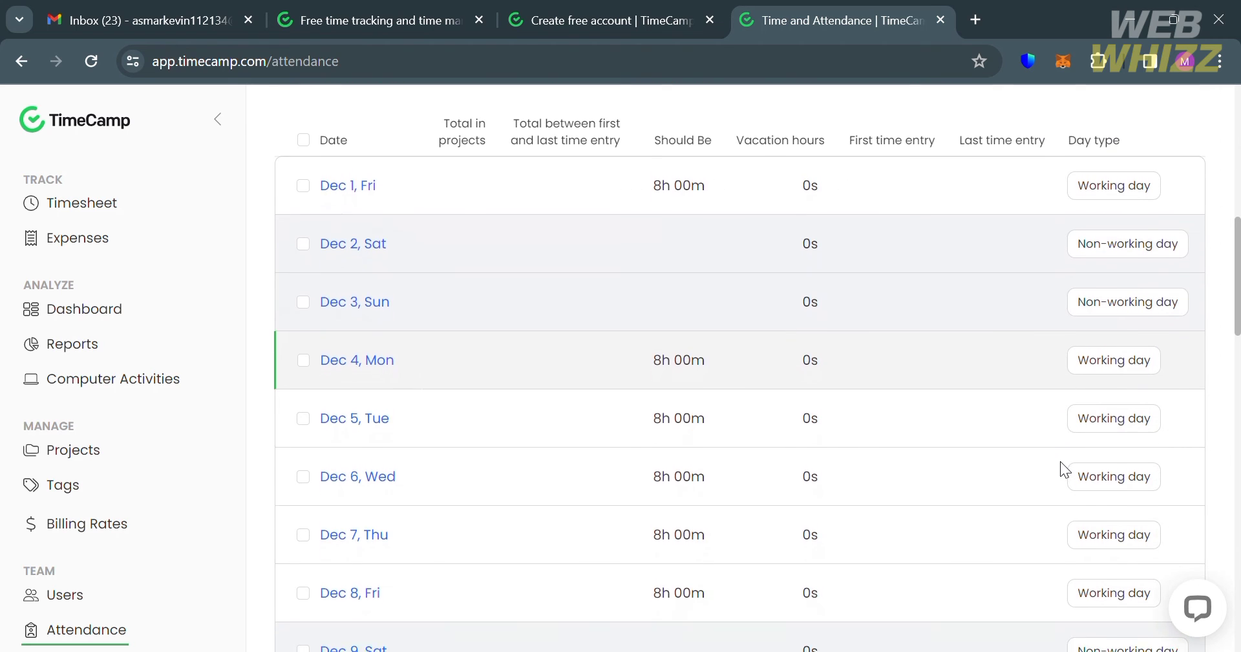
pyautogui.scroll(7, 1060, 461)
pyautogui.scroll(-2, 83, 627)
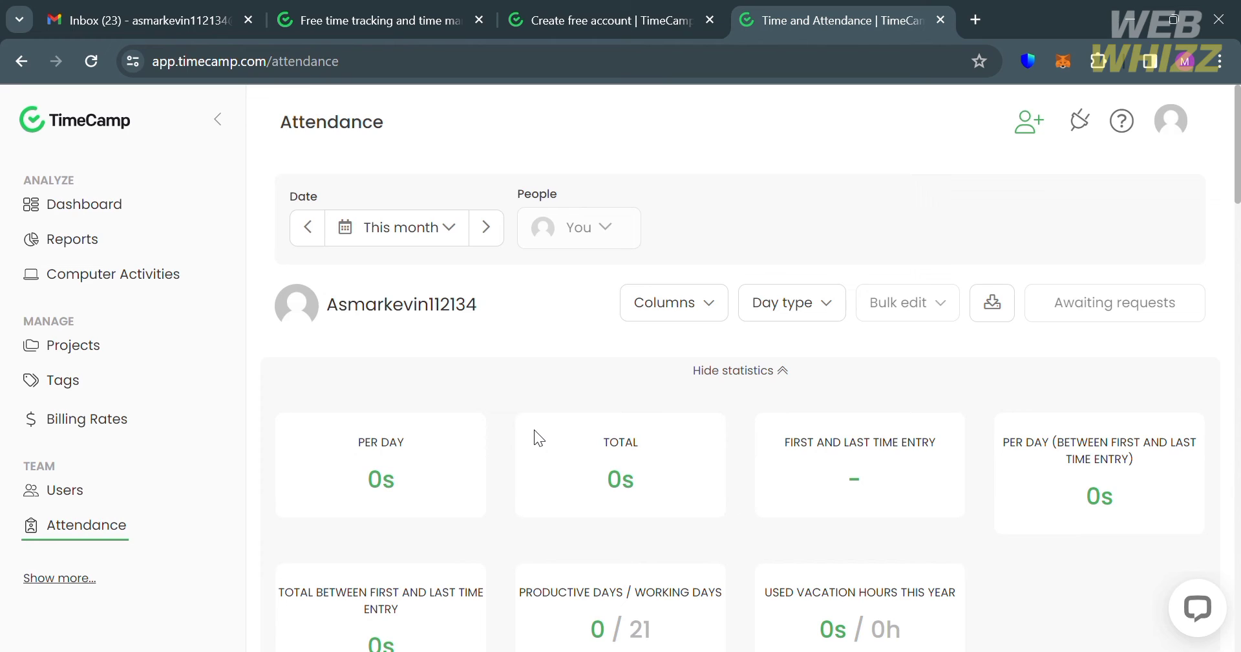
# Create a new project named 'Project 1' from the Projects list.
pyautogui.click(124, 344)
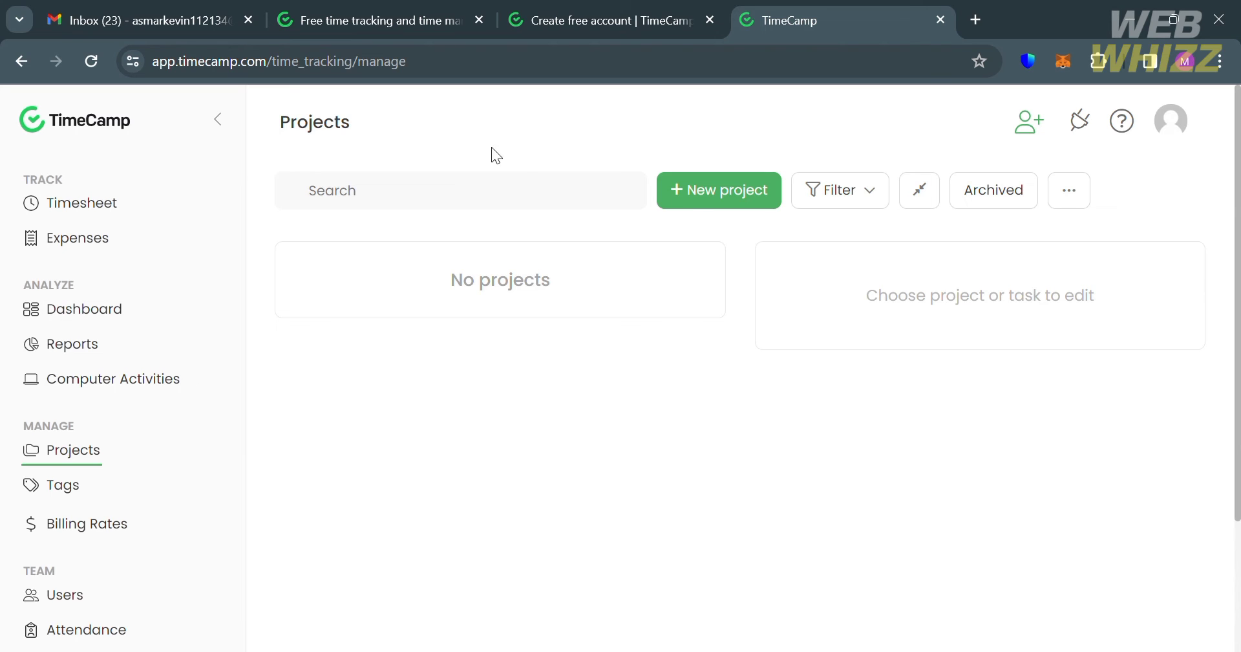
pyautogui.click(702, 197)
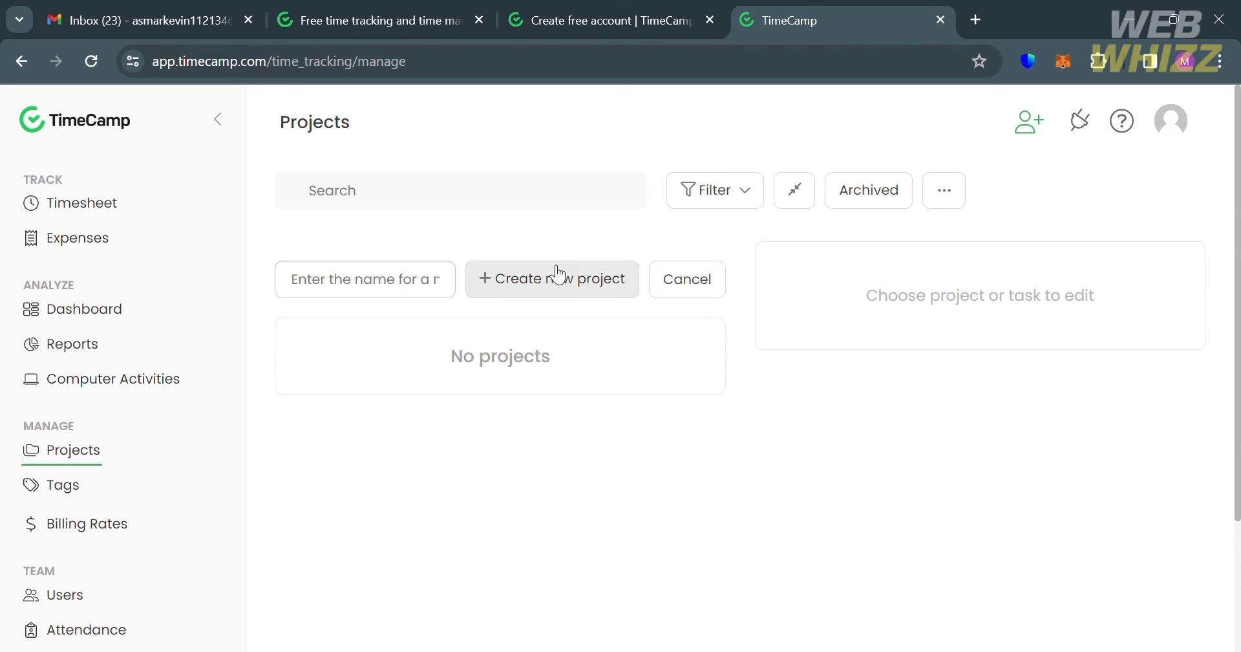
pyautogui.click(397, 288)
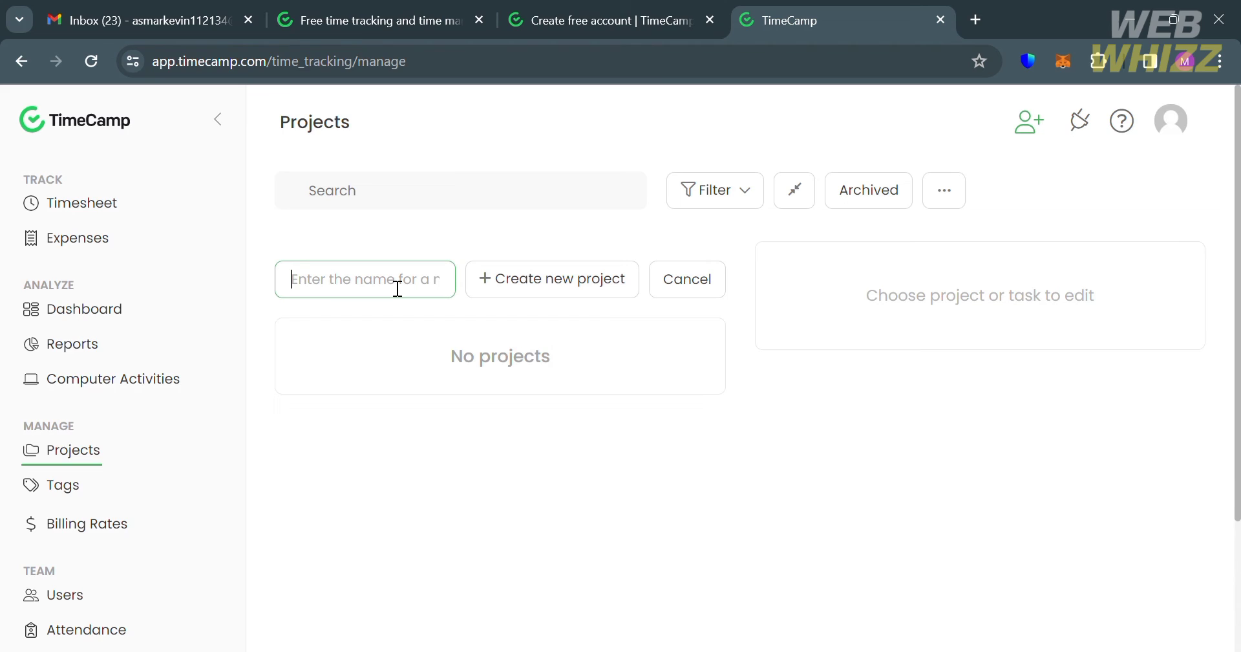
pyautogui.write('Pr')
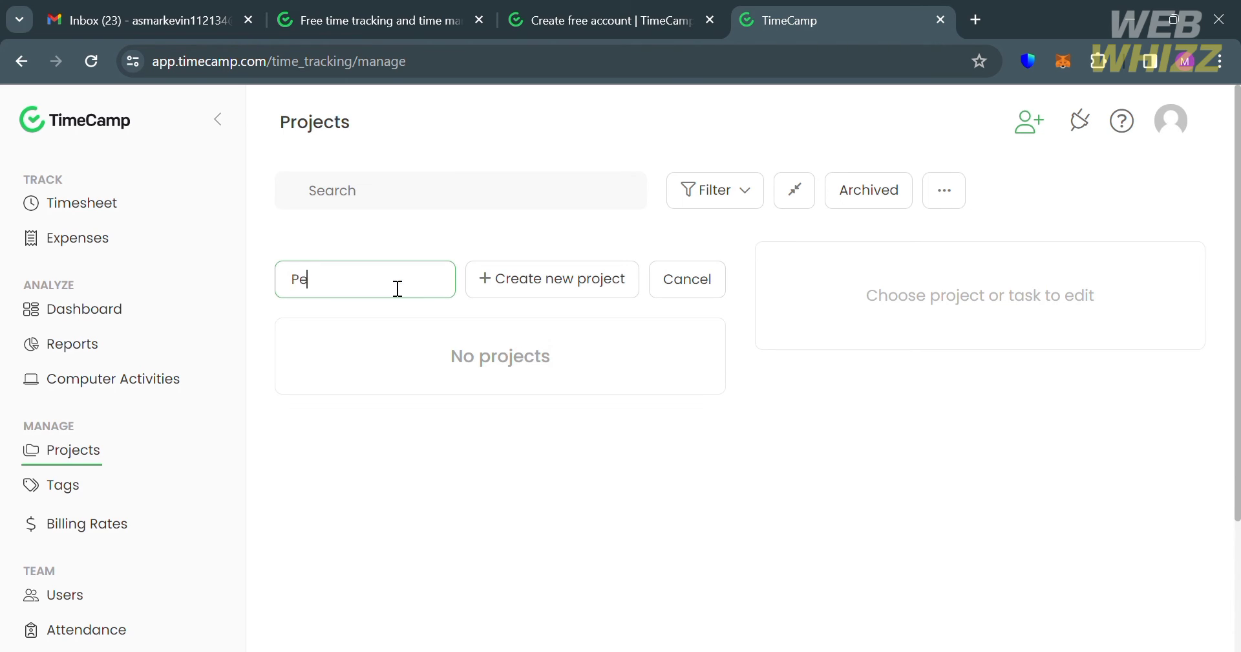
pyautogui.press('BackSpace')
pyautogui.write('roject 1')
pyautogui.click(639, 279)
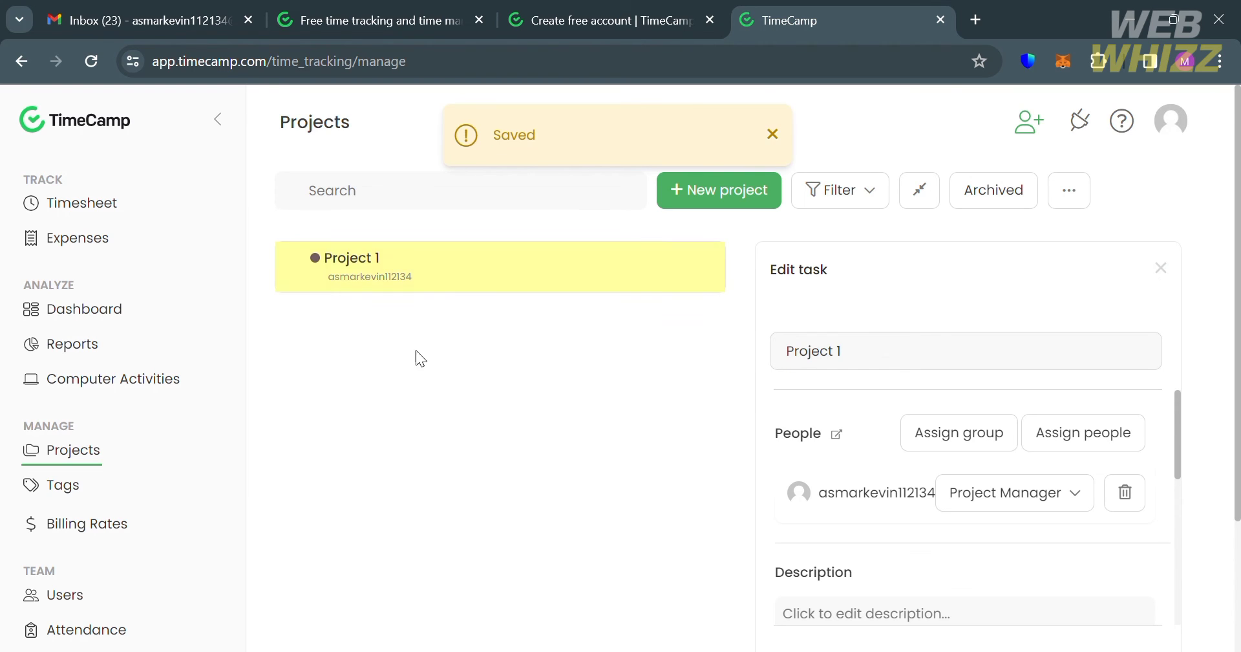
pyautogui.moveTo(410, 291)
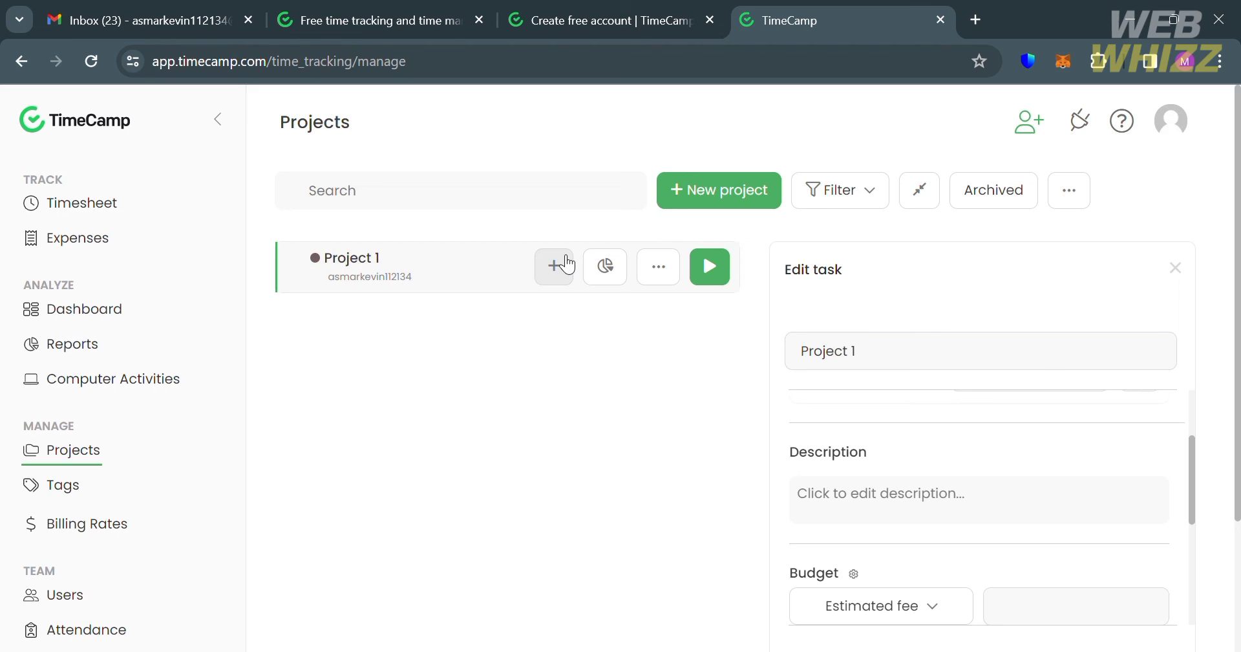
# Add a task named 'Task 1.1' under Project 1 and review its budget and billing options.
pyautogui.click(556, 266)
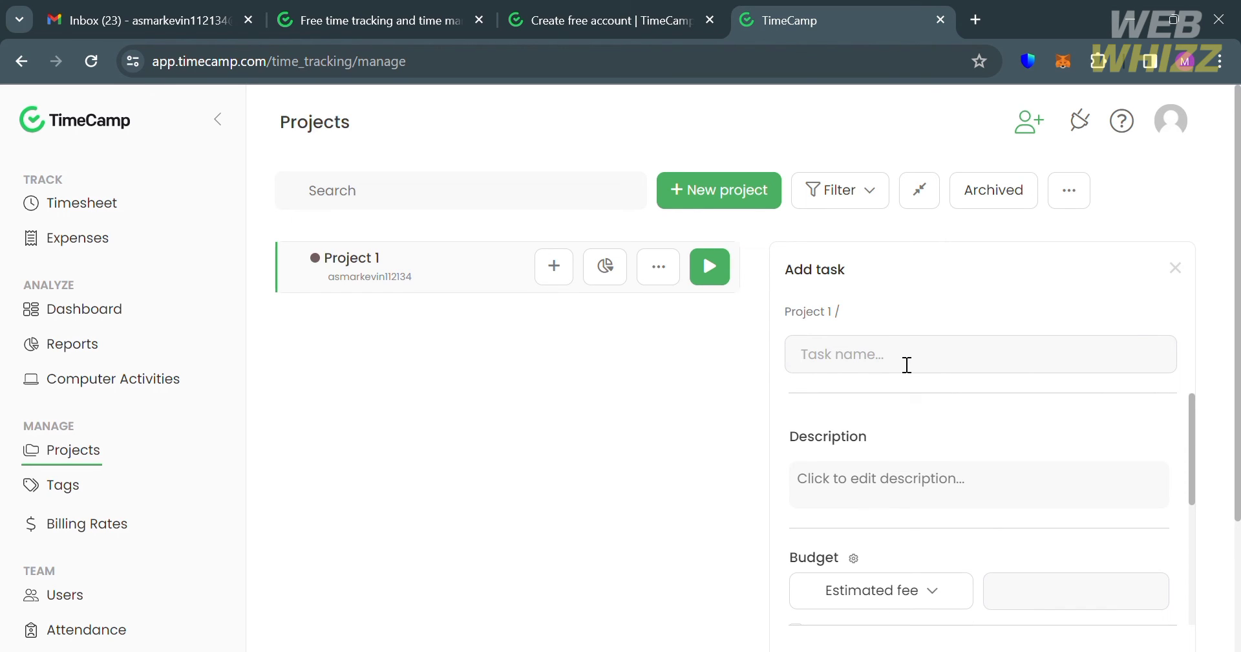
pyautogui.write('Task 1.1')
pyautogui.click(931, 497)
pyautogui.scroll(-2, 1015, 521)
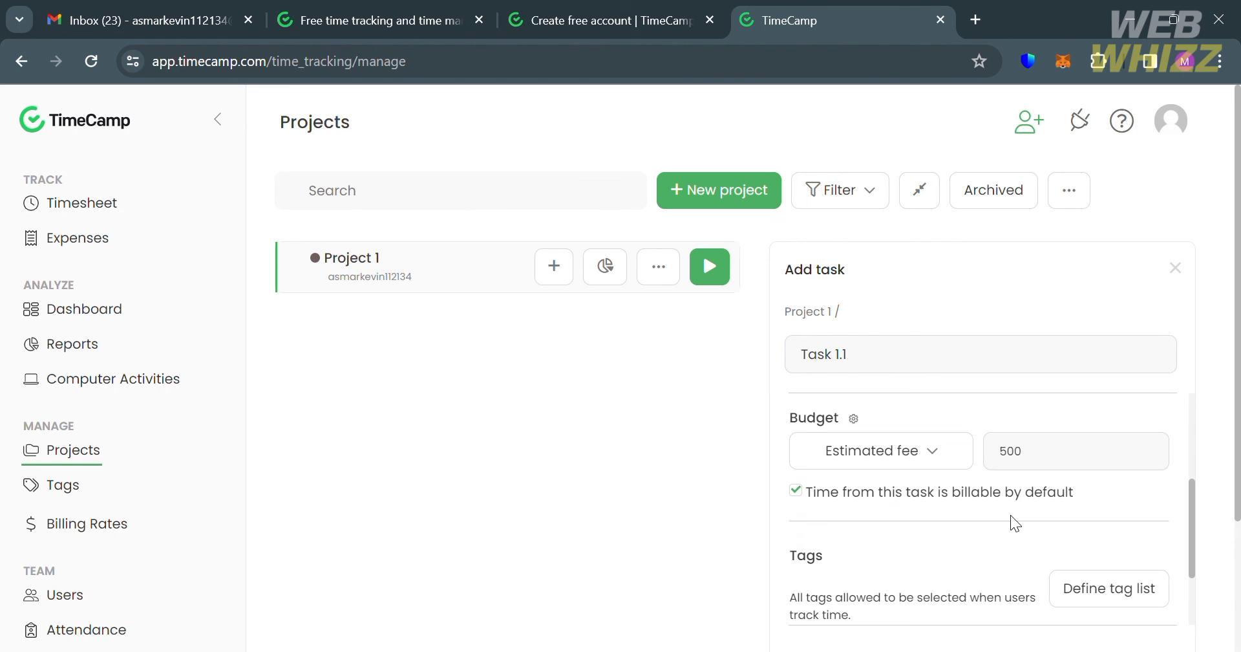
pyautogui.scroll(-1, 1015, 523)
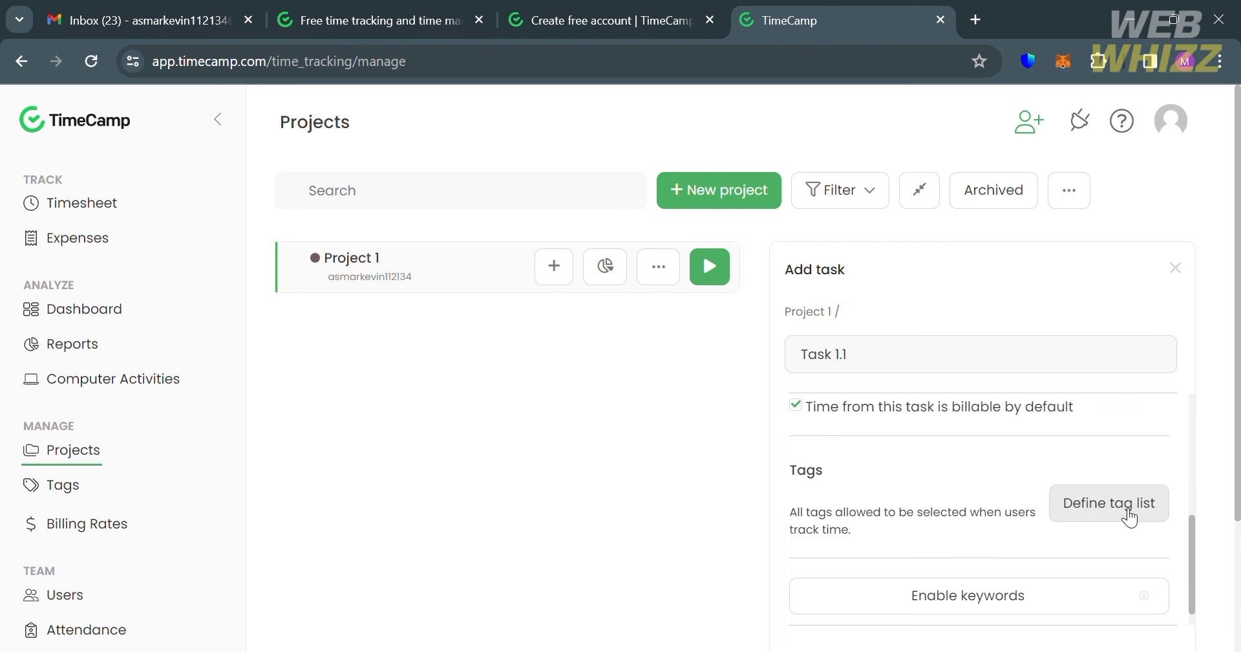
pyautogui.scroll(-1, 1015, 577)
pyautogui.scroll(5, 1016, 574)
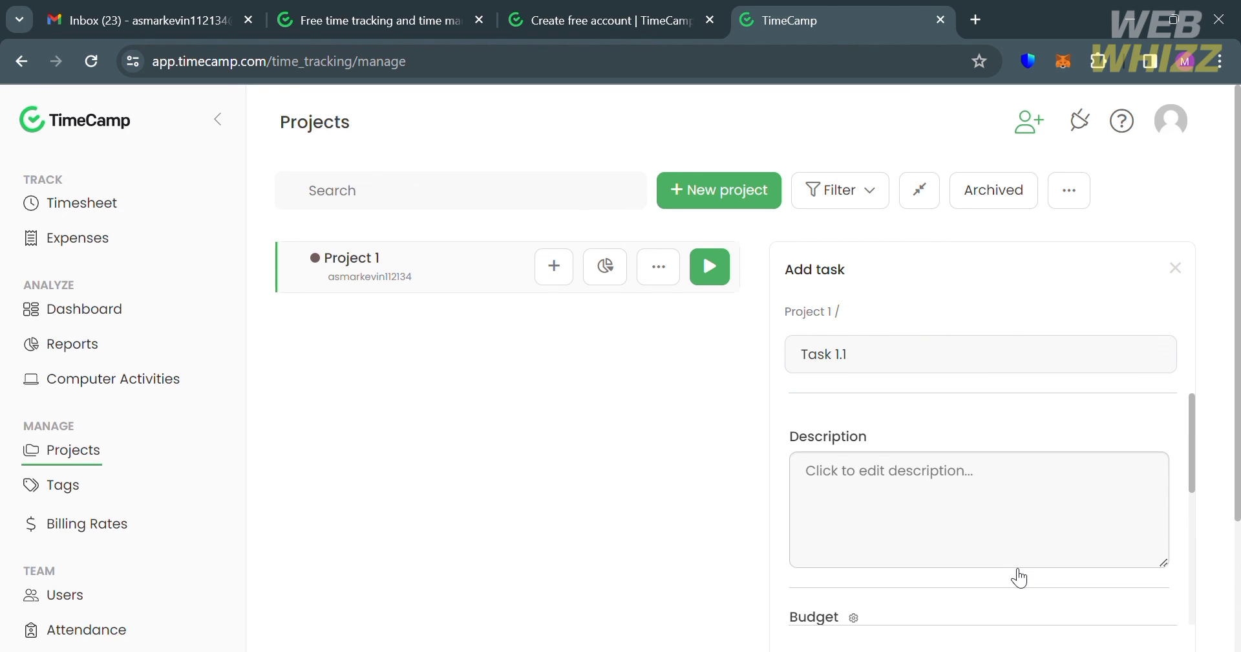
pyautogui.scroll(-3, 1018, 575)
pyautogui.scroll(-3, 1018, 577)
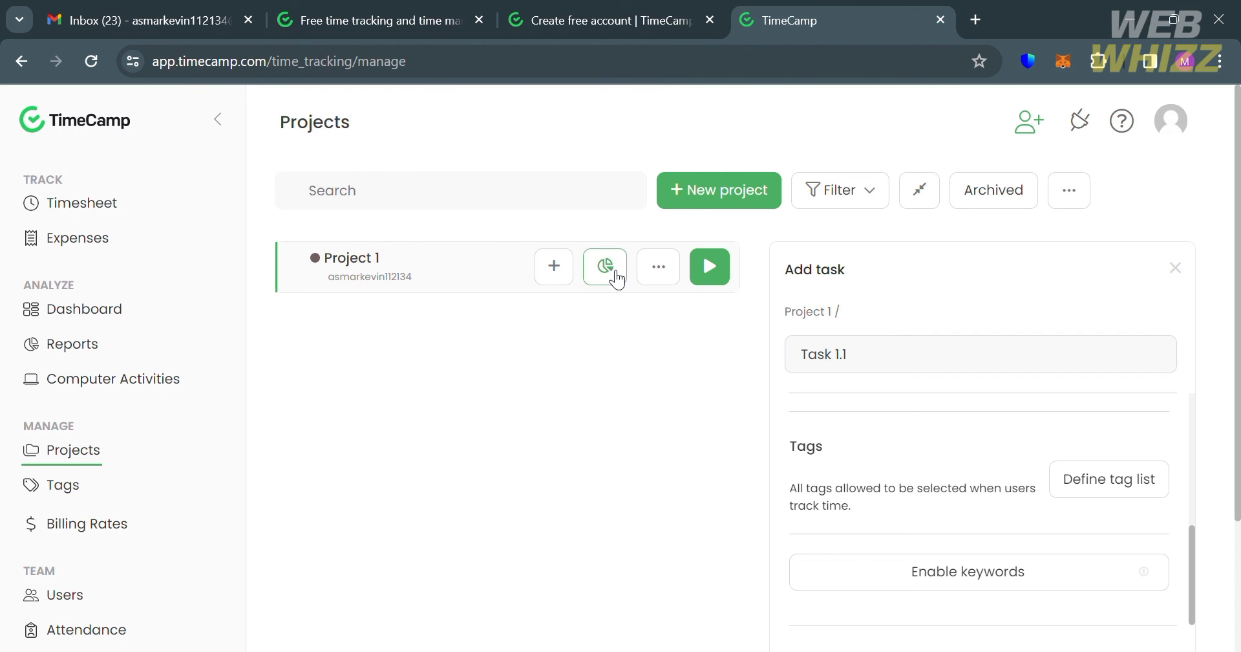
# Open Project 1's time report in a new tab, then return to the Projects tab.
pyautogui.click(605, 266)
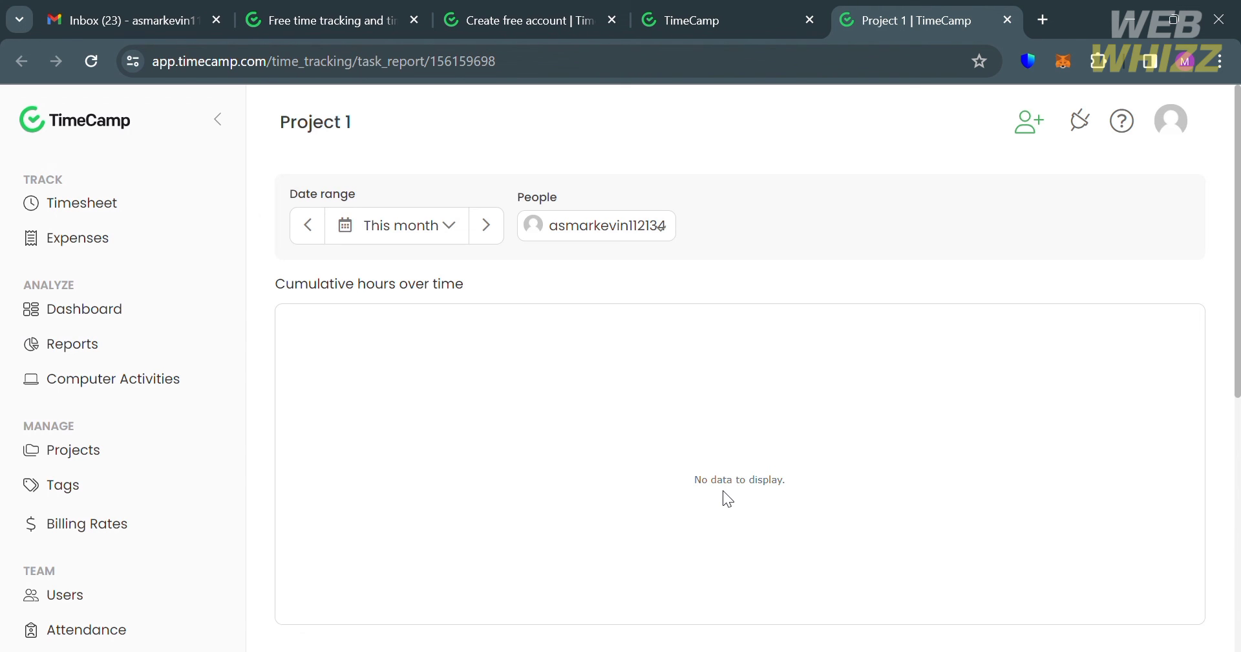
pyautogui.click(758, 9)
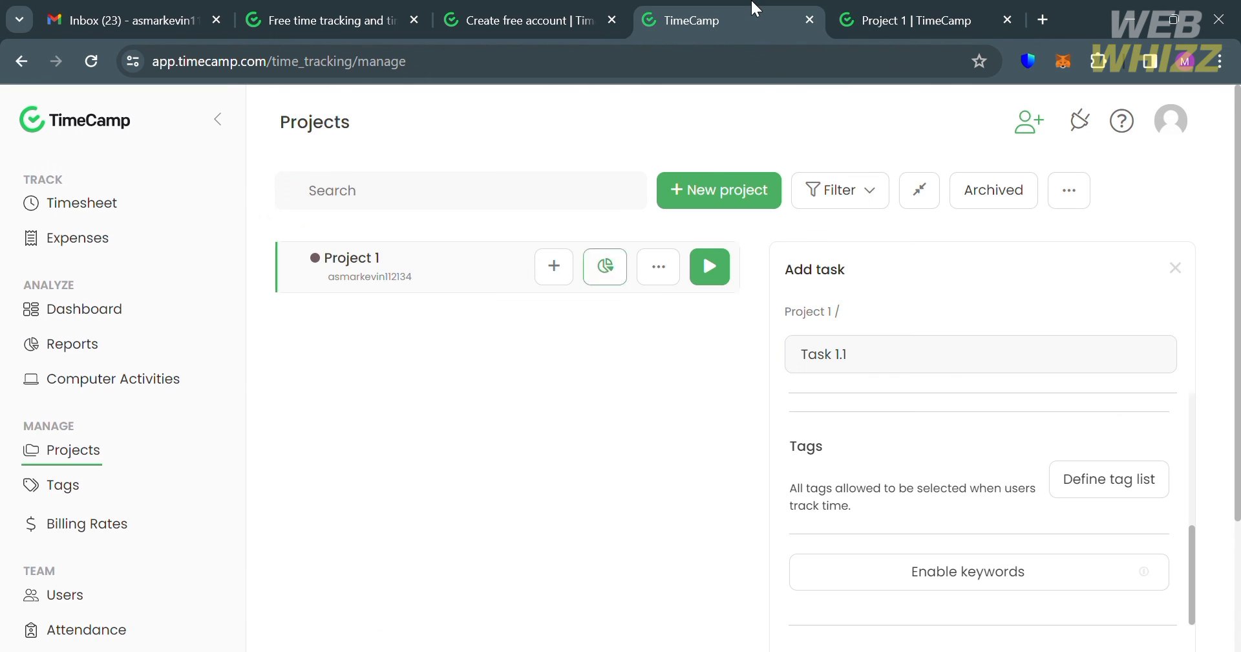
# Change Project 1's colour to orange.
pyautogui.click(679, 277)
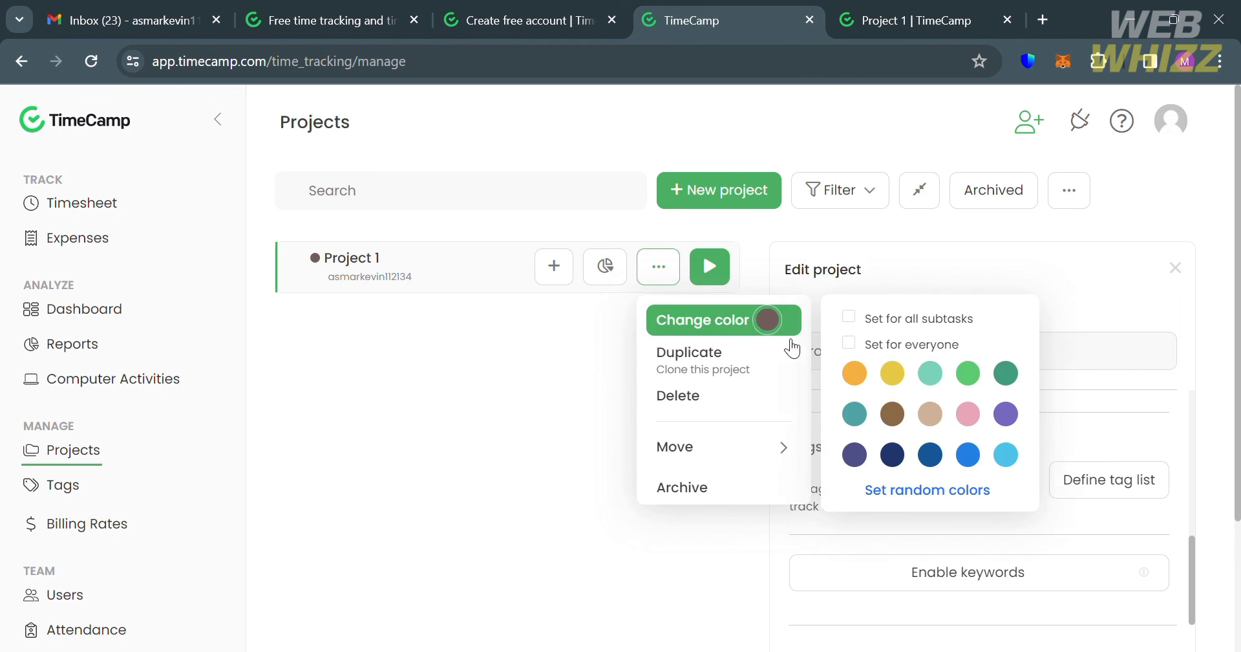
pyautogui.moveTo(773, 320)
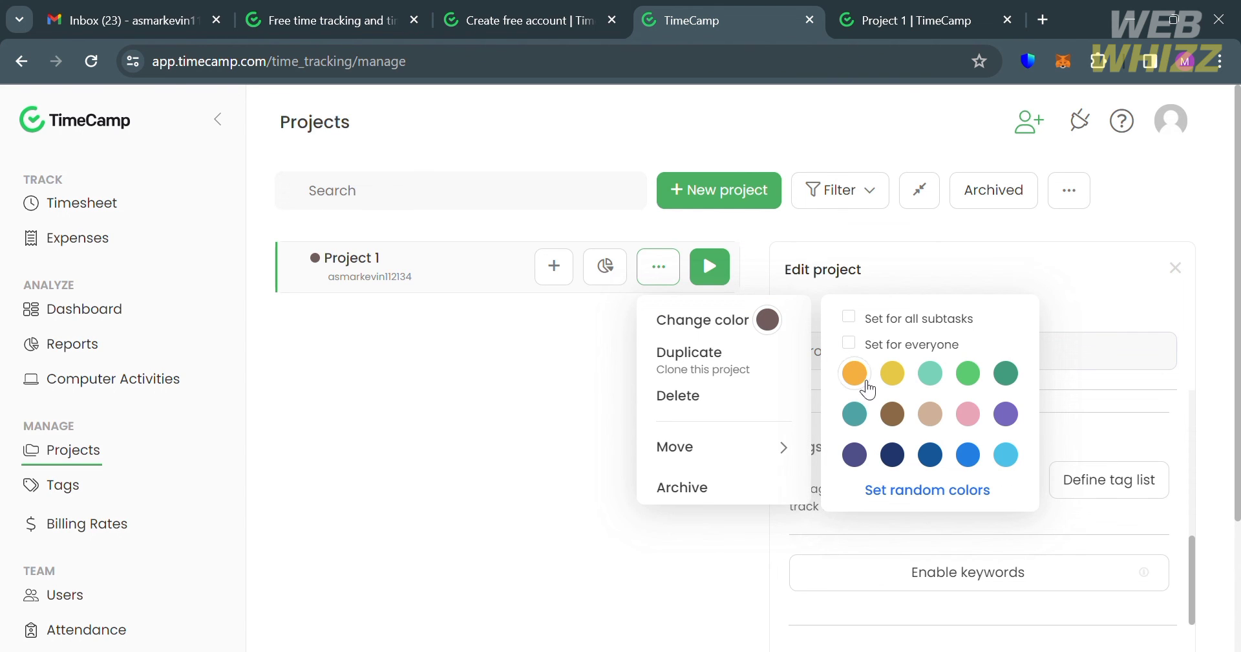
pyautogui.click(859, 378)
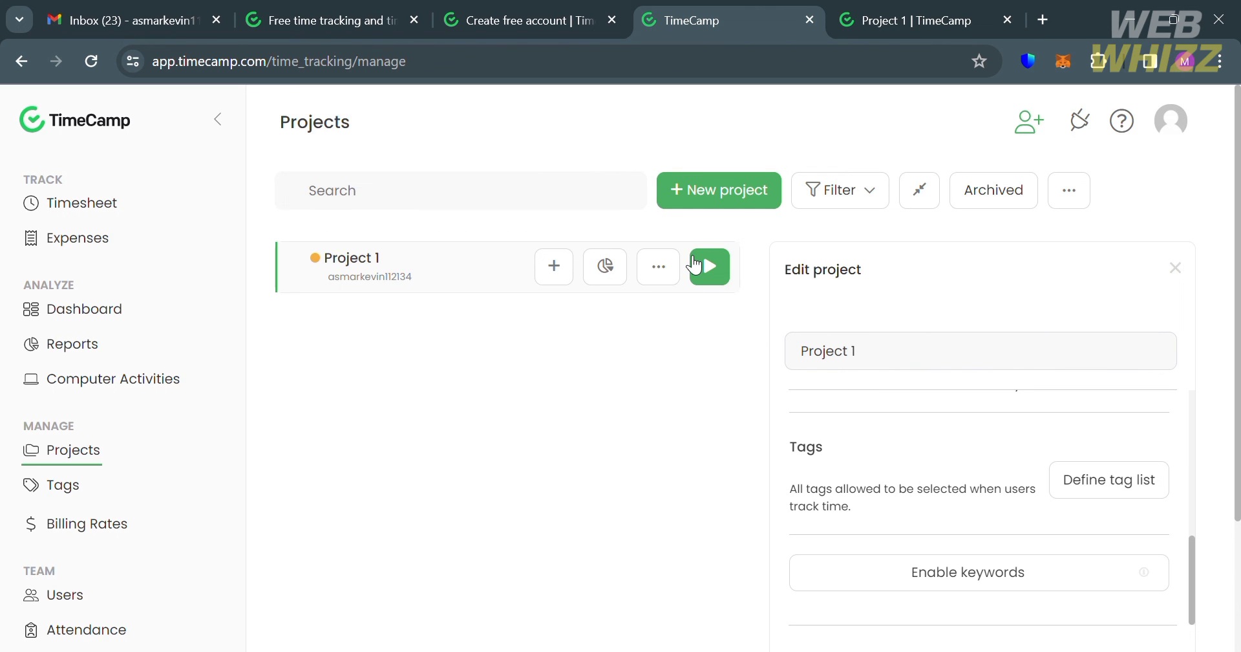
pyautogui.click(676, 271)
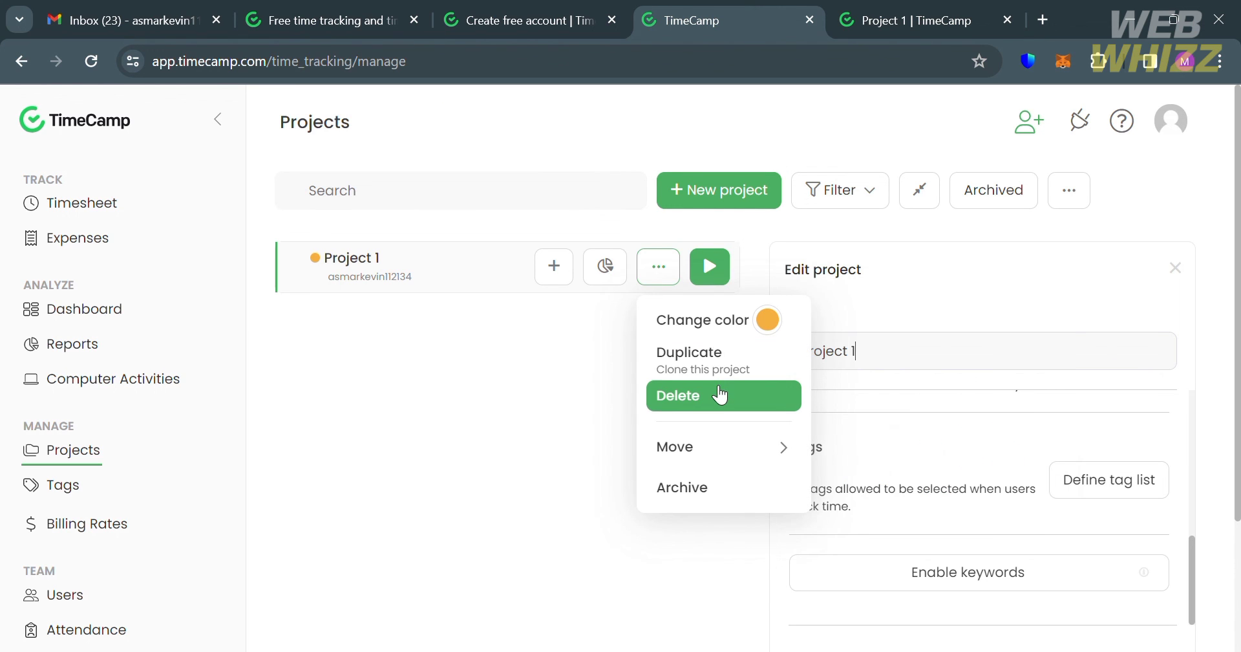
pyautogui.click(734, 483)
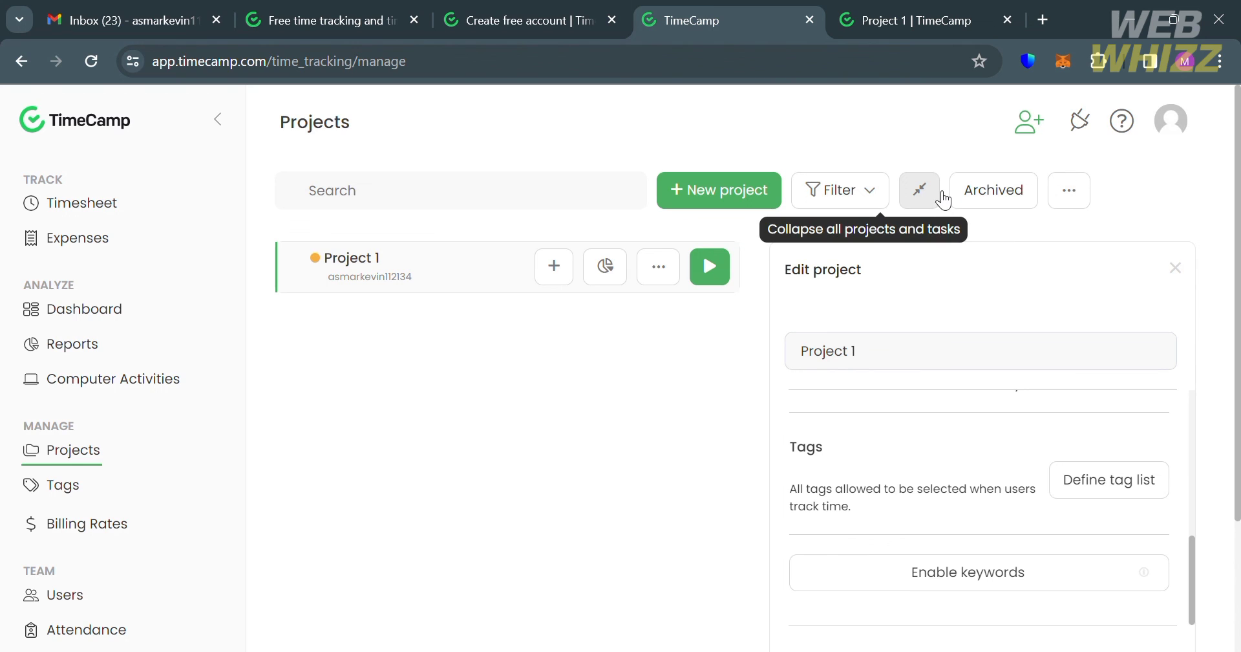
# Filter the project list to show only My tasks.
pyautogui.click(850, 199)
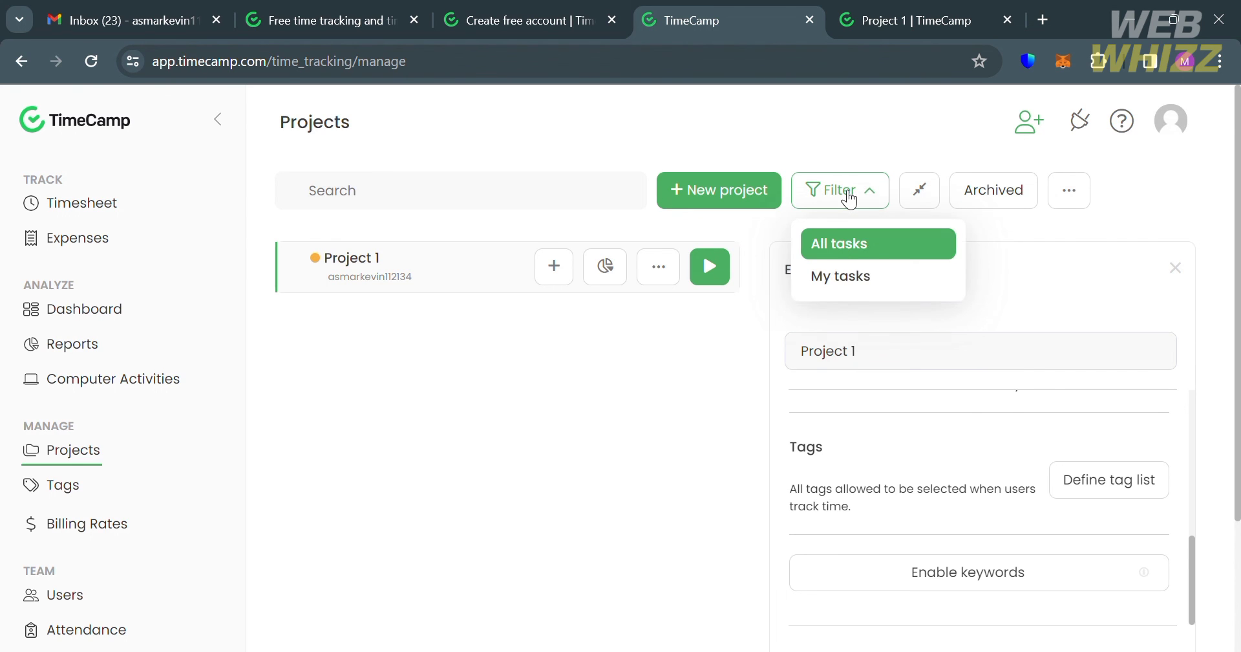
pyautogui.click(880, 284)
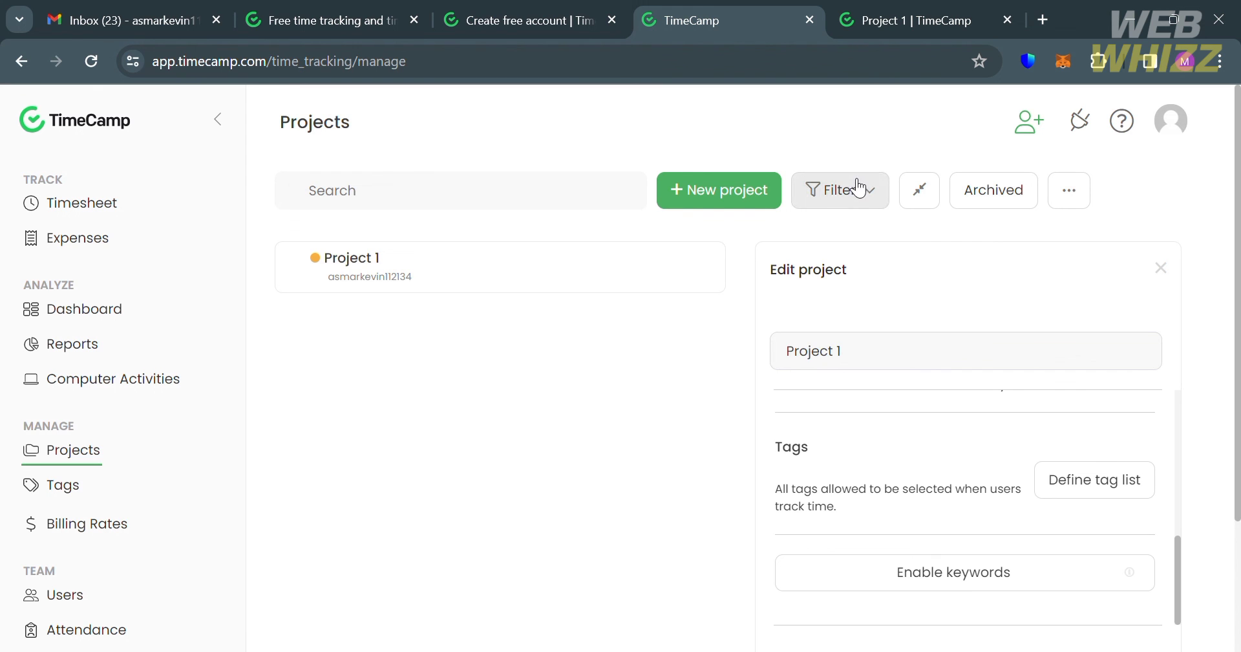
pyautogui.scroll(-2, 894, 378)
pyautogui.scroll(6, 903, 388)
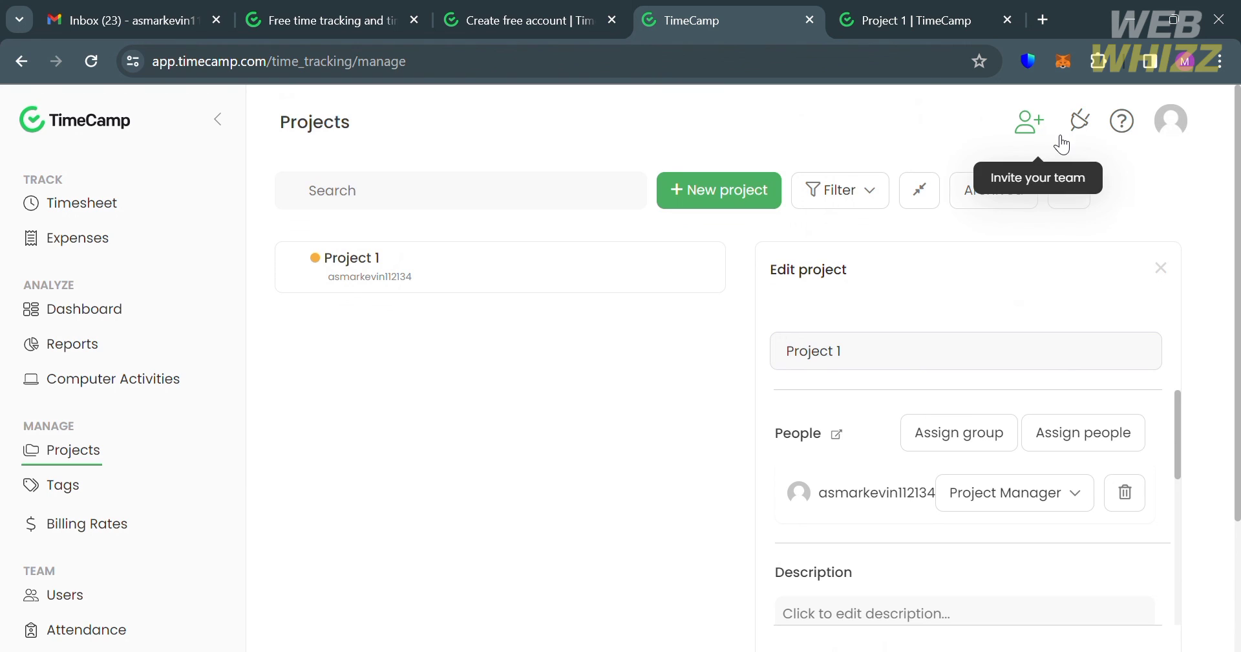
# Close the Invite your team dialog unsent and bring up the integrations and apps menu.
pyautogui.click(1041, 126)
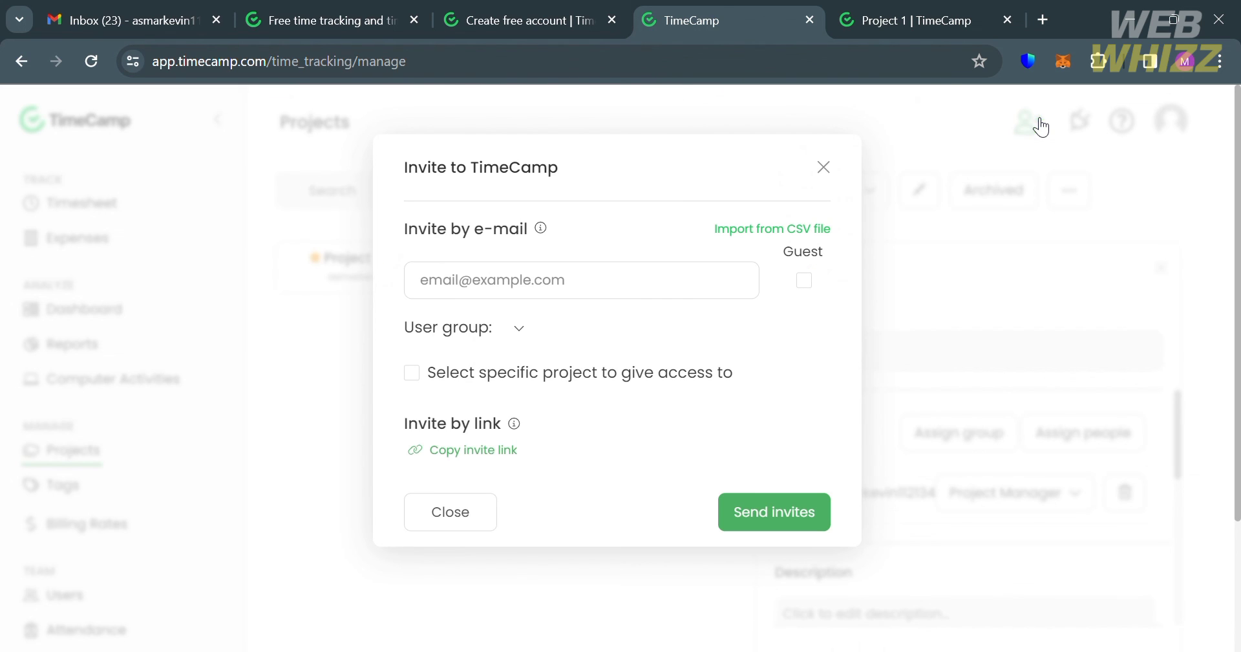
pyautogui.click(825, 168)
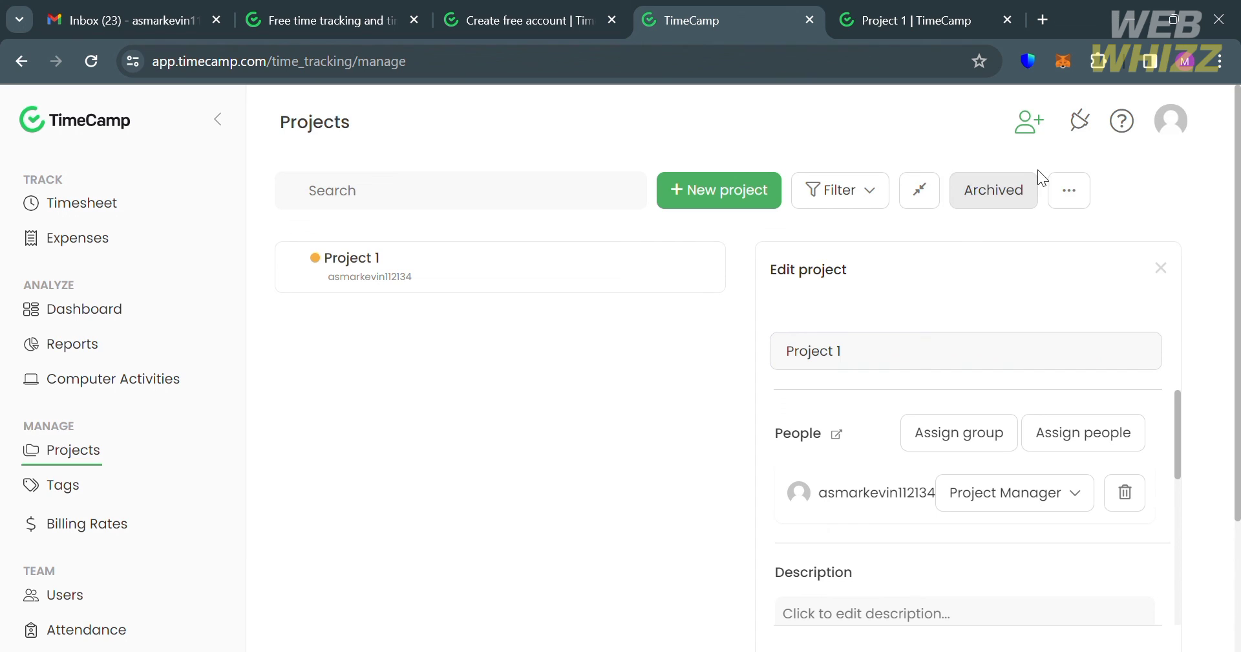
pyautogui.click(1080, 130)
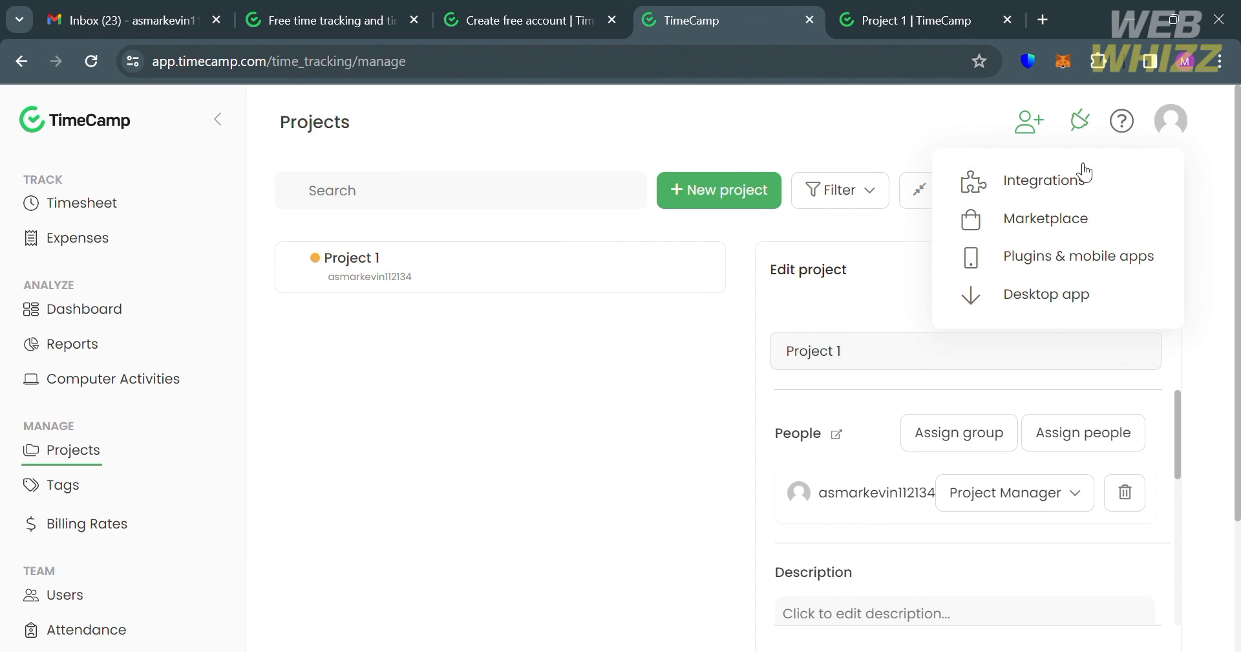